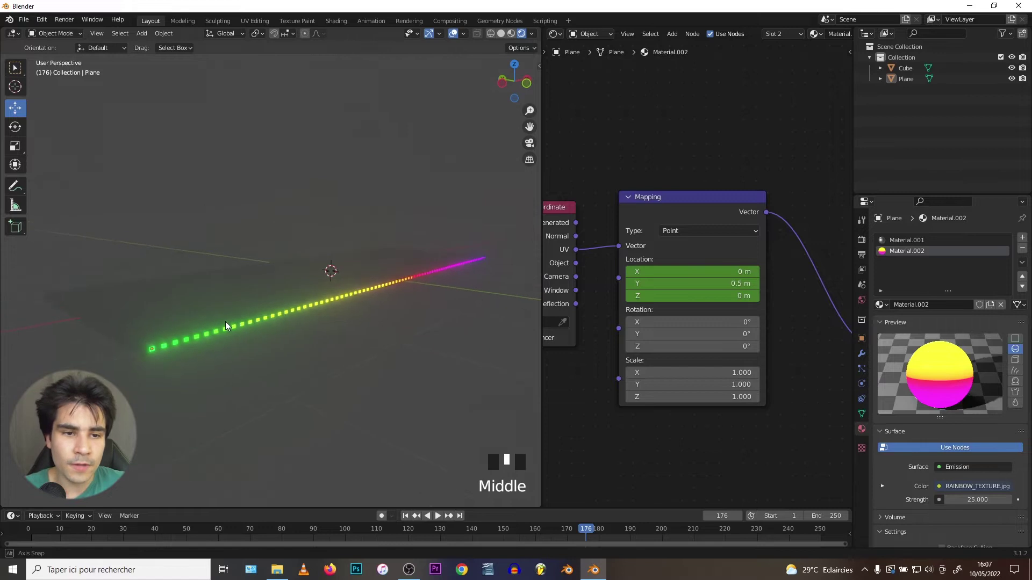
Step: Examine the finished rainbow LED strip in solid and rendered shading and at another animation frame
{"action": "key", "text": "z"}
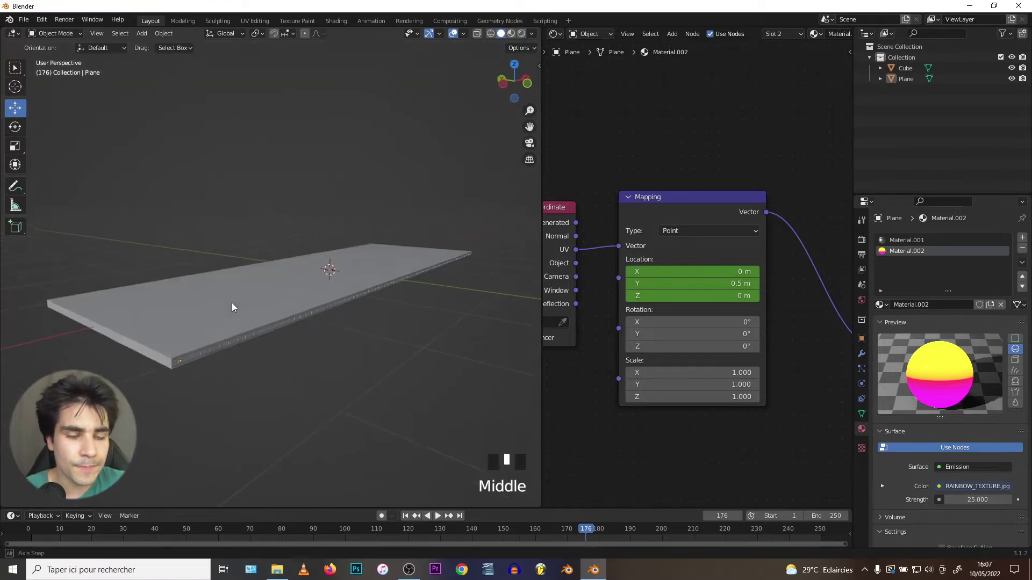
{"action": "key", "text": "z"}
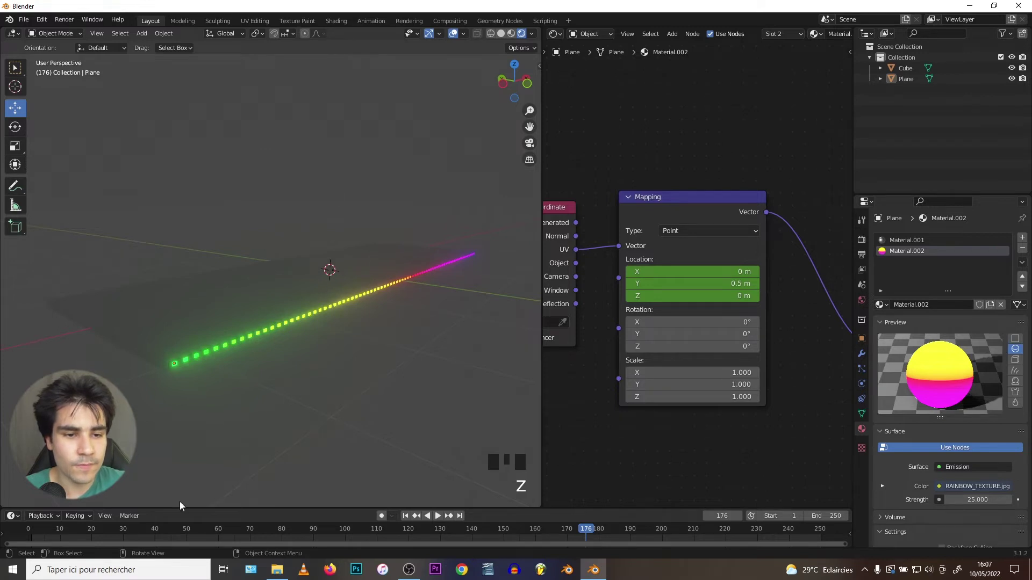
{"action": "left_click", "coordinate": [136, 531]}
{"action": "middle_click_drag", "start_coordinate": [253, 295], "coordinate": [250, 308]}
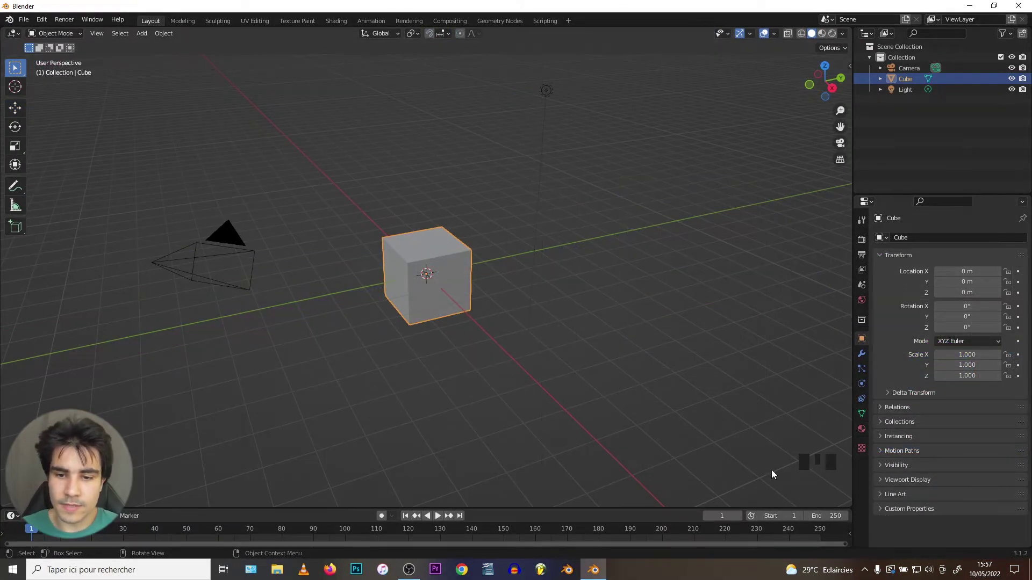
Step: Delete all default objects and add a new cube mesh
{"action": "key", "text": "a"}
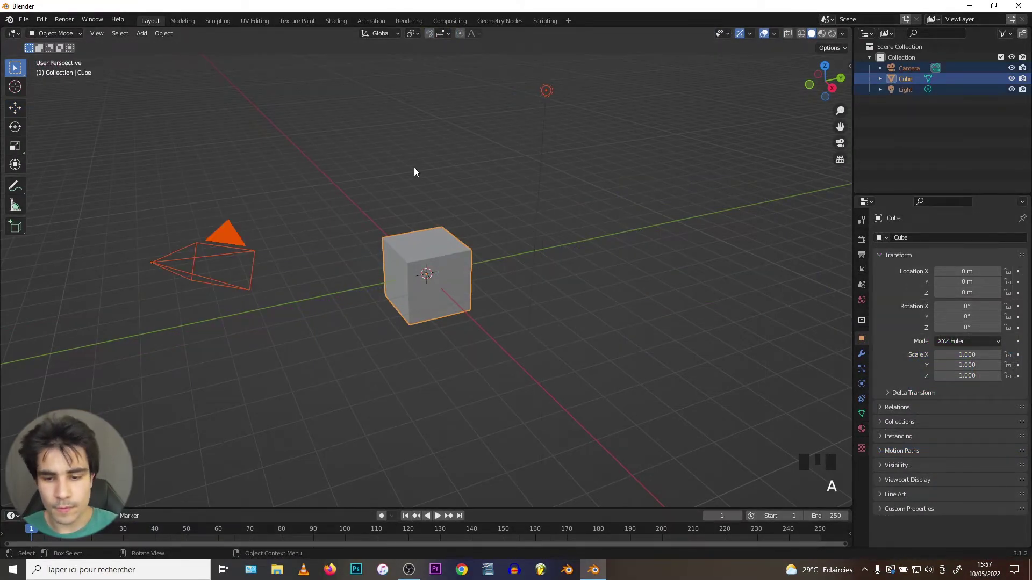
{"action": "key", "text": "Delete"}
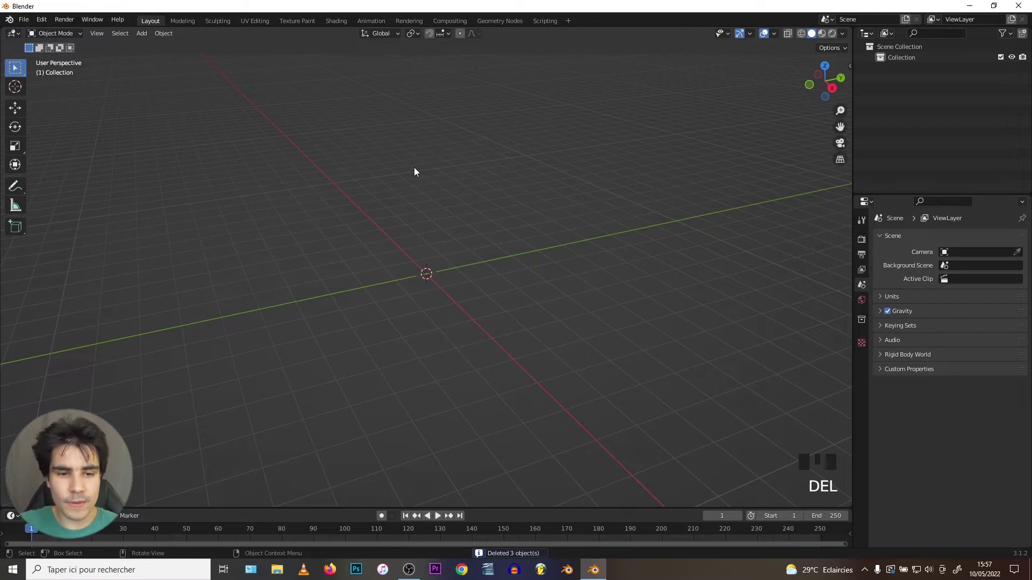
{"action": "key", "text": "shift+a"}
{"action": "mouse_move", "coordinate": [397, 241]}
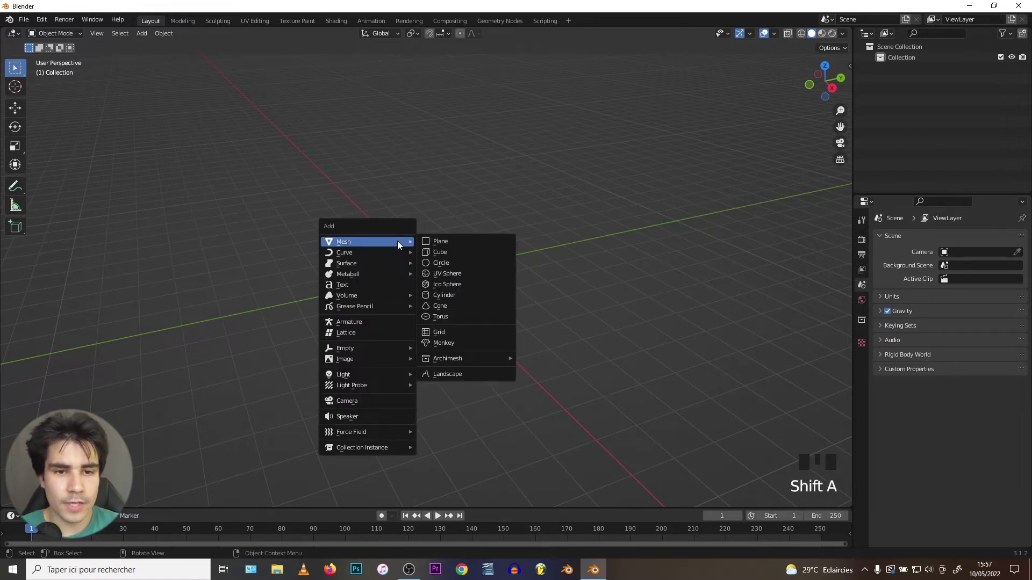
{"action": "left_click", "coordinate": [439, 251]}
Step: Flatten the cube into a thin slab with Z scale about 0.035 and stretch it to X scale about 3.2
{"action": "key", "text": "s"}
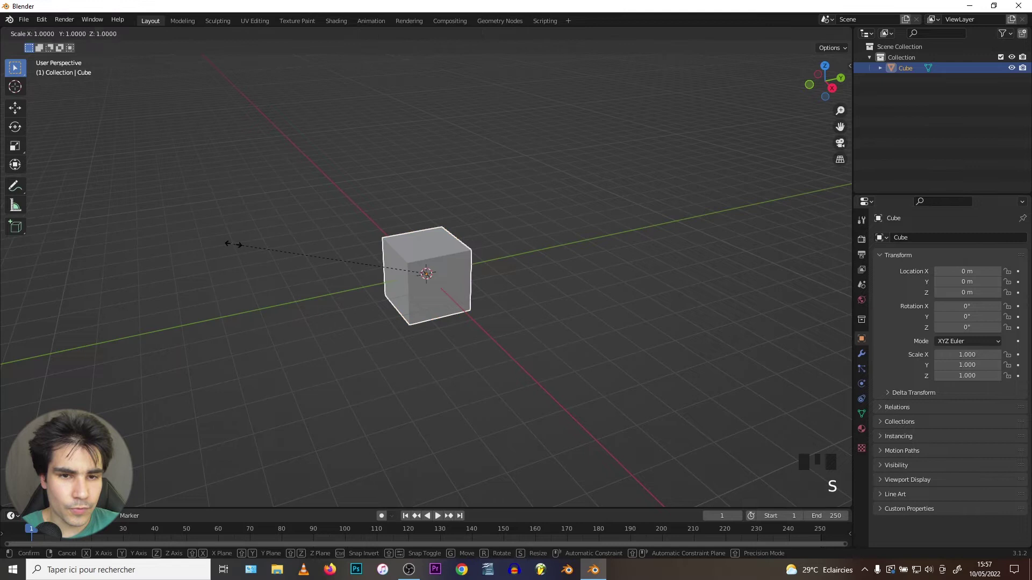
{"action": "key", "text": "z"}
{"action": "left_click", "coordinate": [419, 266]}
{"action": "key", "text": "s"}
{"action": "key", "text": "x"}
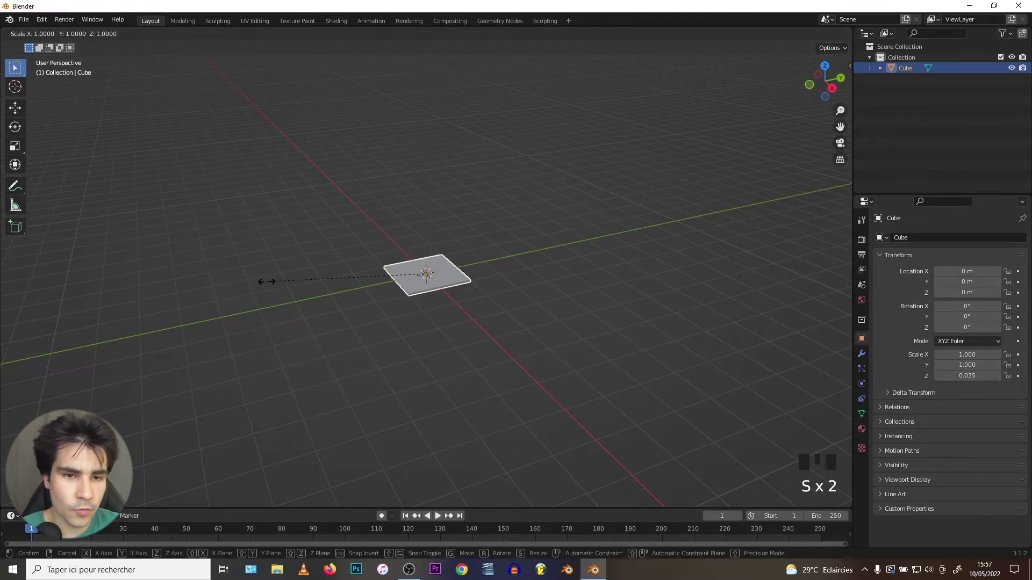
{"action": "left_click", "coordinate": [762, 284]}
Step: Add a plane mesh and rotate it 90° in the right side view so it stands upright
{"action": "scroll", "coordinate": [560, 270], "scroll_direction": "up", "scroll_amount": 3}
{"action": "middle_click_drag", "start_coordinate": [287, 265], "coordinate": [353, 240]}
{"action": "scroll", "coordinate": [353, 240], "scroll_direction": "up", "scroll_amount": 4}
{"action": "scroll", "coordinate": [356, 251], "scroll_direction": "down", "scroll_amount": 2}
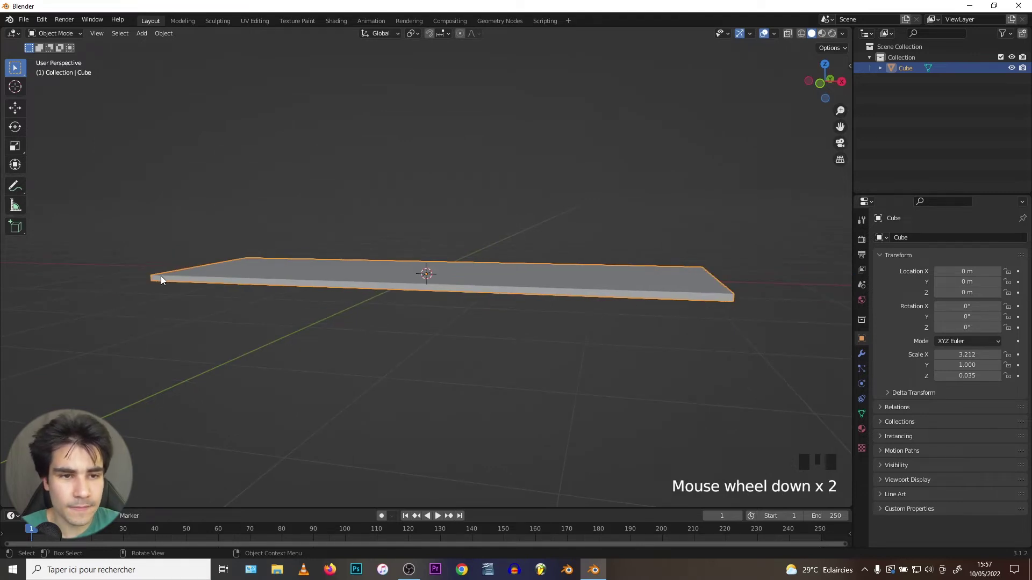
{"action": "key", "text": "Tab"}
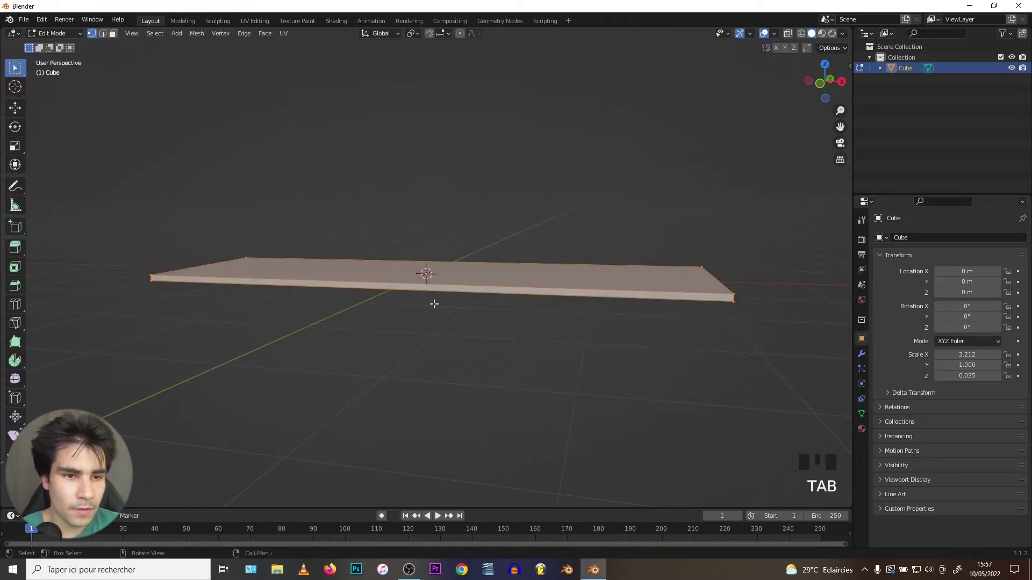
{"action": "key", "text": "Tab"}
{"action": "key", "text": "shift+a"}
{"action": "mouse_move", "coordinate": [434, 305]}
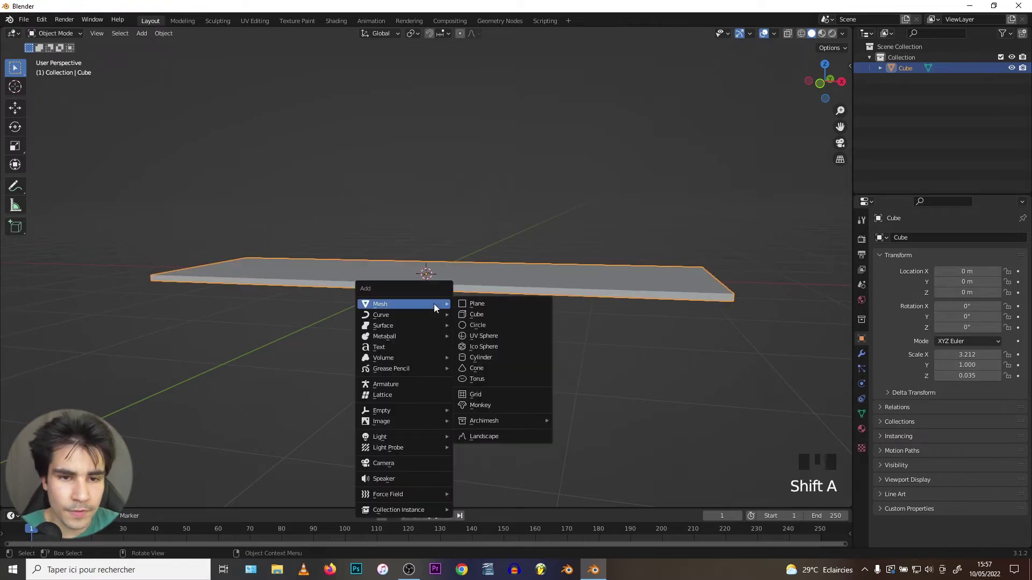
{"action": "left_click", "coordinate": [485, 305]}
{"action": "key", "text": "KP_1"}
{"action": "key", "text": "KP_3"}
{"action": "type", "text": "r90"}
{"action": "key", "text": "Return"}
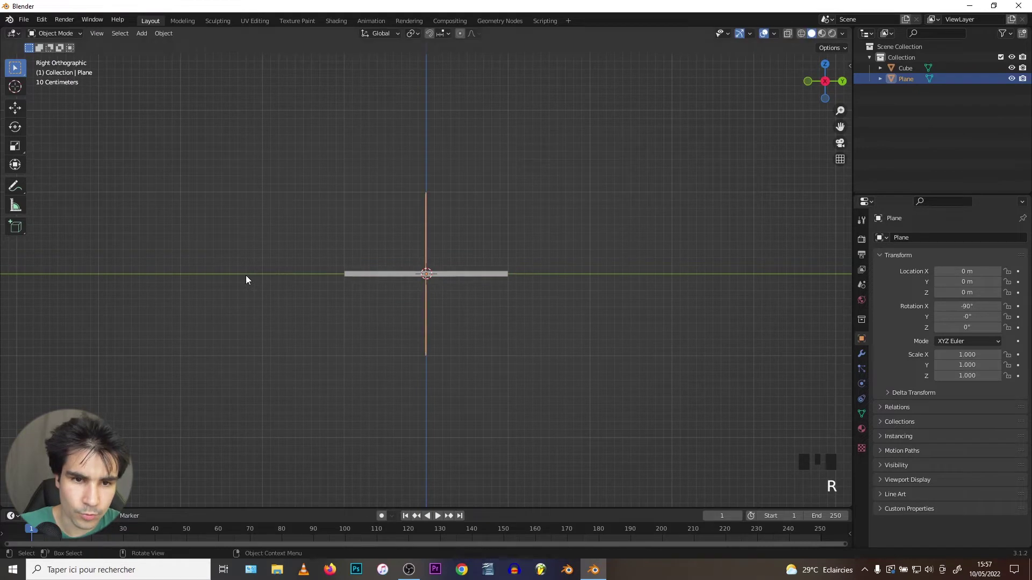
Step: Move the upright plane along Y just in front of the slab's front edge, to about -1.02 m
{"action": "left_click", "coordinate": [15, 108]}
{"action": "middle_click_drag", "start_coordinate": [215, 226], "coordinate": [457, 263]}
{"action": "left_click_drag", "start_coordinate": [457, 262], "coordinate": [382, 284]}
Step: Scale the plane's mesh down along Z to fit the slab's thickness and shorten it along X into a small rectangle
{"action": "key", "text": "Tab"}
{"action": "middle_click_drag", "start_coordinate": [382, 283], "coordinate": [303, 281]}
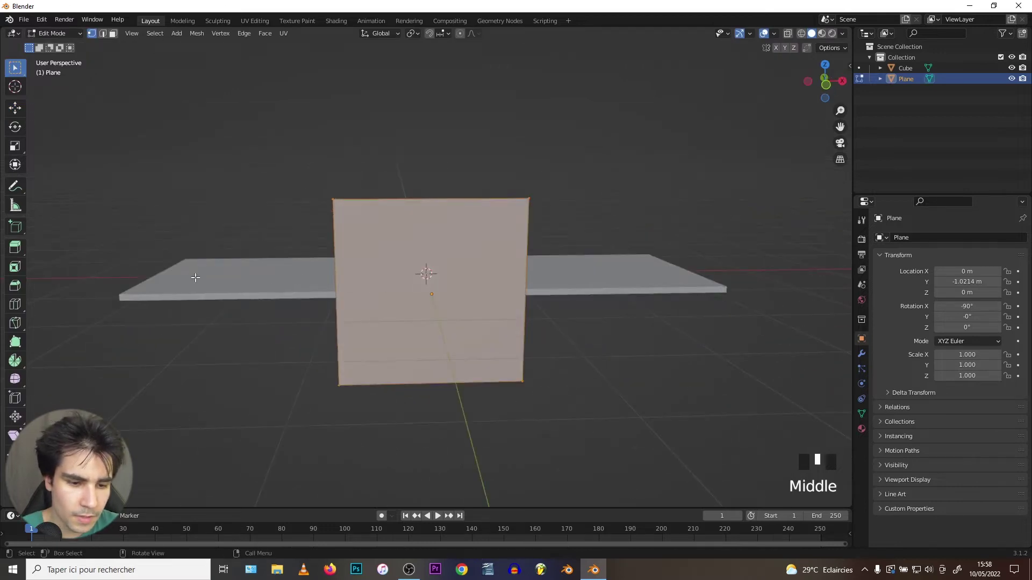
{"action": "key", "text": "s"}
{"action": "key", "text": "z"}
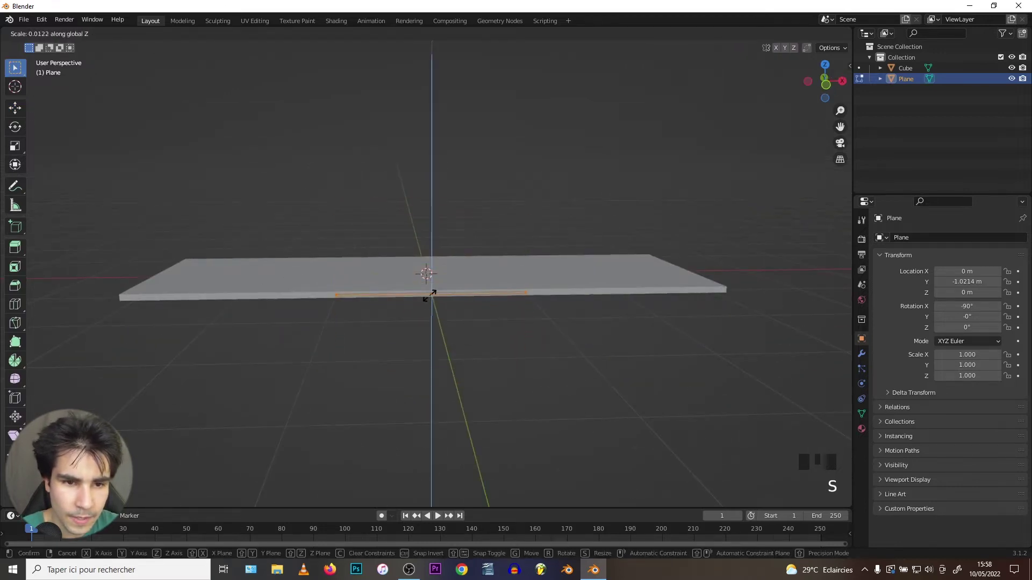
{"action": "left_click", "coordinate": [428, 295]}
{"action": "middle_click_drag", "start_coordinate": [428, 294], "coordinate": [226, 277]}
{"action": "scroll", "coordinate": [226, 277], "scroll_direction": "down", "scroll_amount": 2}
{"action": "key", "text": "s"}
{"action": "key", "text": "x"}
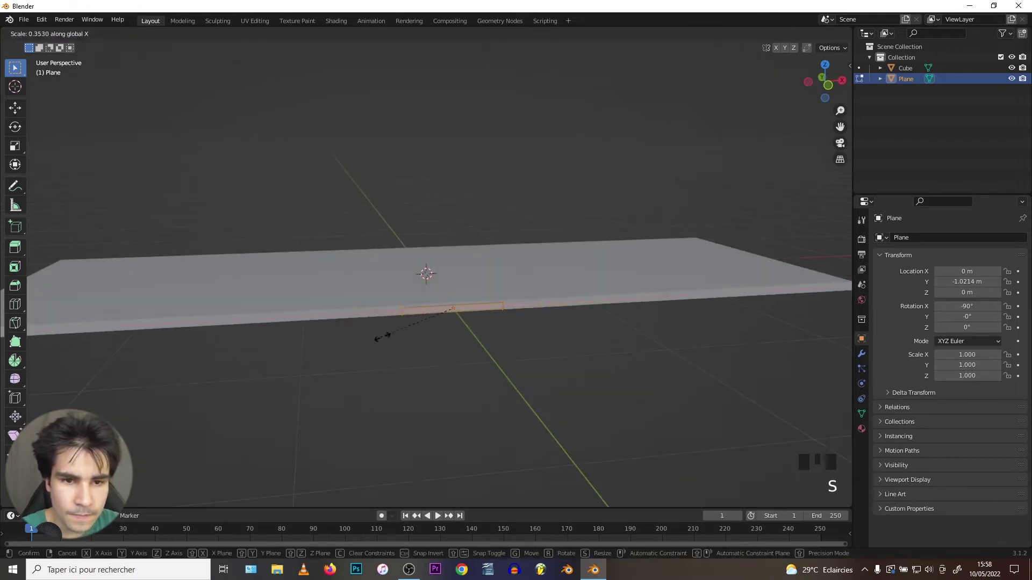
{"action": "left_click", "coordinate": [446, 325]}
Step: Duplicate the rectangle in place, scale the copy to about 0.38, and adjust its Z and X scale into a small square
{"action": "scroll", "coordinate": [444, 326], "scroll_direction": "up", "scroll_amount": 4}
{"action": "key", "text": "shift+d"}
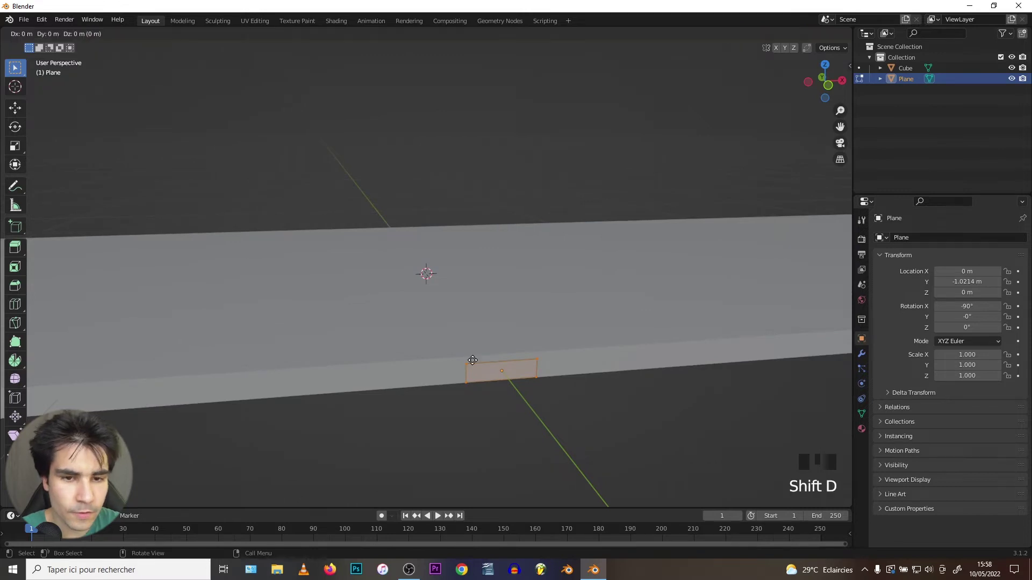
{"action": "right_click", "coordinate": [473, 362]}
{"action": "key", "text": "s"}
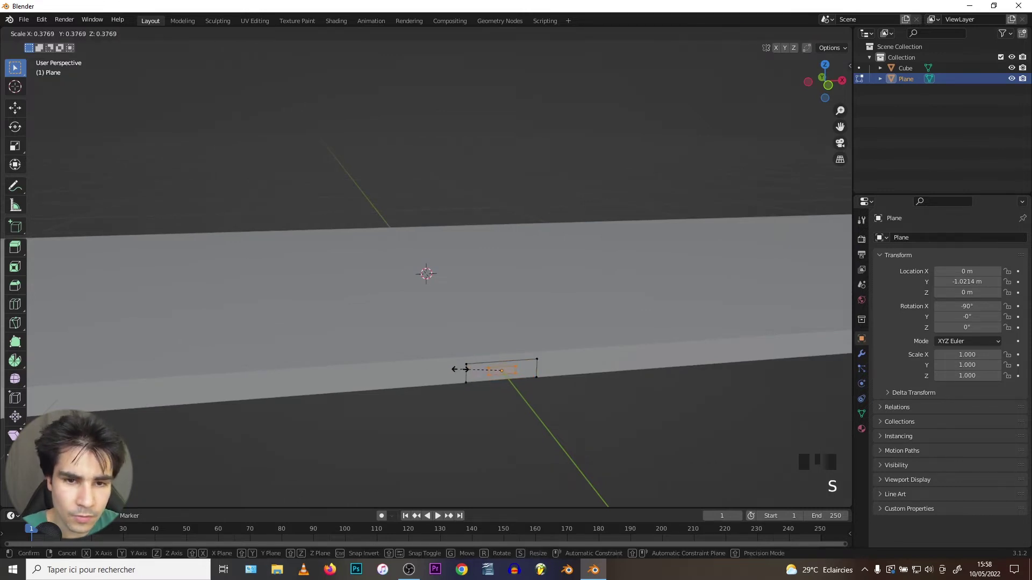
{"action": "left_click", "coordinate": [461, 369]}
{"action": "key", "text": "s"}
{"action": "key", "text": "z"}
{"action": "left_click", "coordinate": [345, 372]}
{"action": "key", "text": "s"}
{"action": "right_click", "coordinate": [450, 363]}
{"action": "key", "text": "s"}
{"action": "key", "text": "x"}
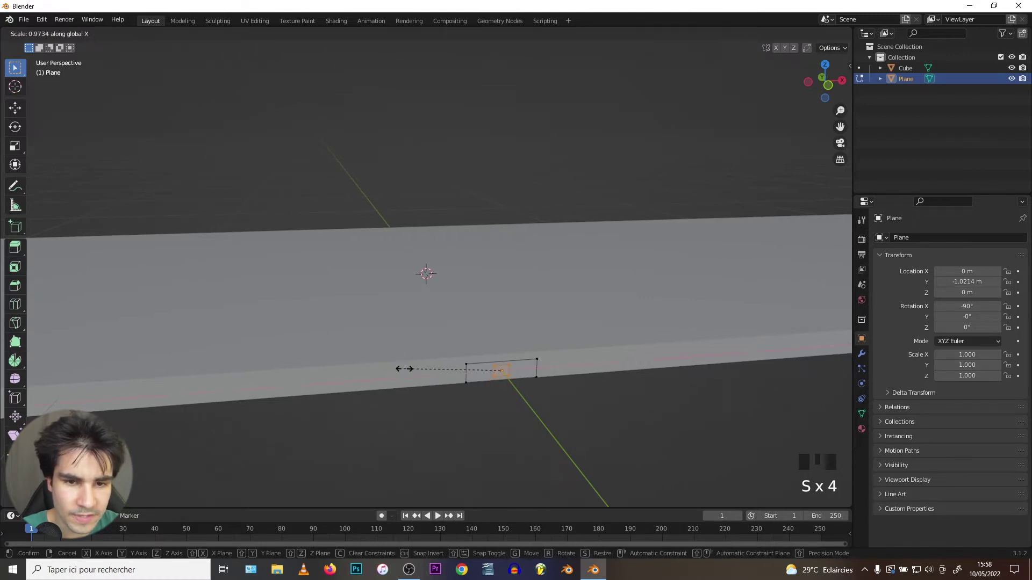
{"action": "left_click", "coordinate": [423, 369]}
Step: Extrude the small square into a shallow LED block and adjust its depth along Y
{"action": "middle_click_drag", "start_coordinate": [421, 369], "coordinate": [457, 360]}
{"action": "key", "text": "e"}
{"action": "left_click", "coordinate": [483, 323]}
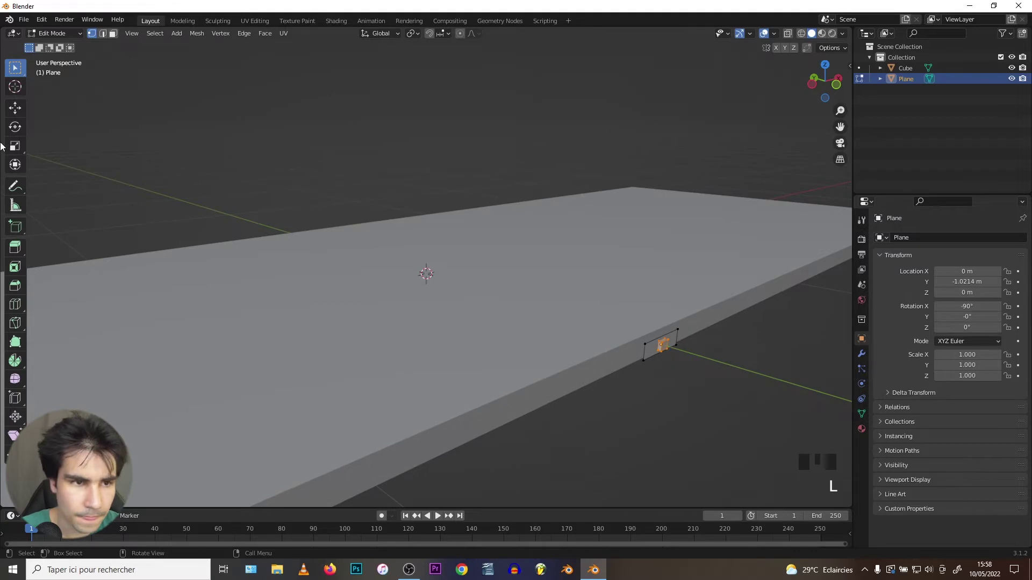
{"action": "left_click", "coordinate": [14, 108]}
{"action": "left_click_drag", "start_coordinate": [634, 335], "coordinate": [623, 335]}
{"action": "middle_click_drag", "start_coordinate": [623, 335], "coordinate": [618, 337]}
{"action": "scroll", "coordinate": [582, 341], "scroll_direction": "up", "scroll_amount": 2}
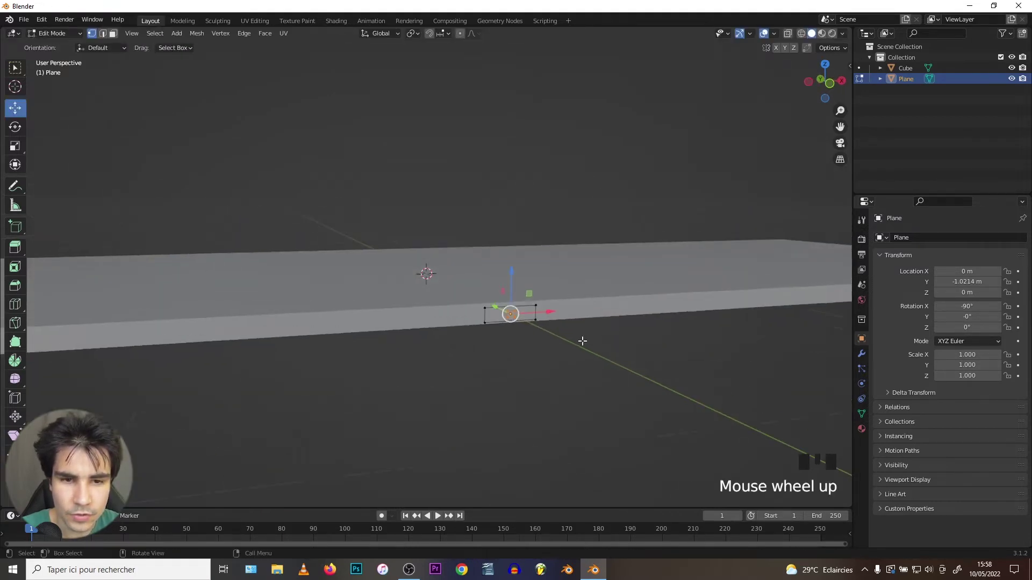
Step: Select the outer rectangle's linked mesh and narrow it along X around the LED block
{"action": "left_click", "coordinate": [505, 322]}
{"action": "key", "text": "l"}
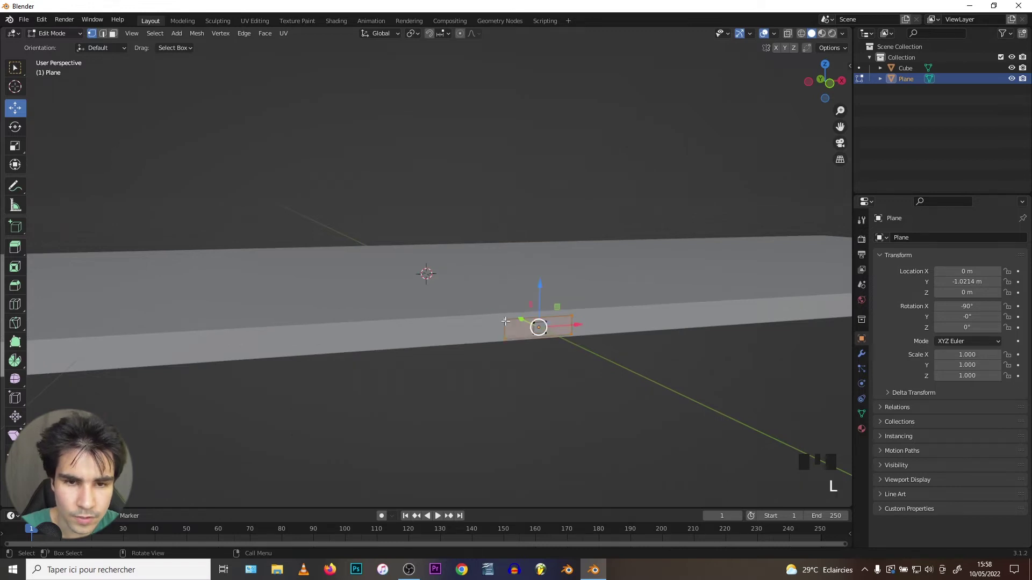
{"action": "key", "text": "s"}
{"action": "left_click", "coordinate": [490, 329]}
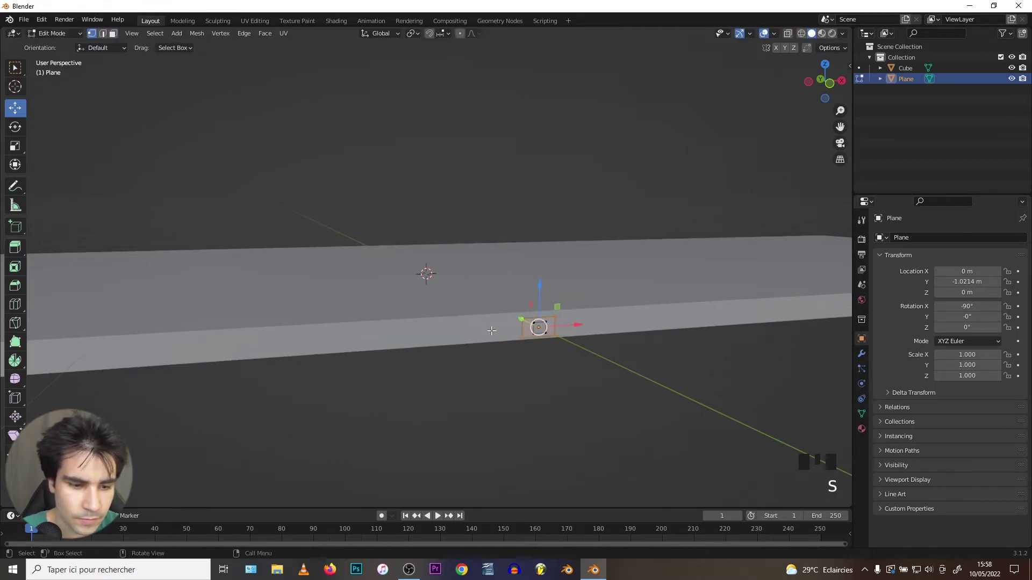
{"action": "key", "text": "Tab"}
Step: Add an Array modifier to the plane and set its count to 38
{"action": "left_click", "coordinate": [862, 354]}
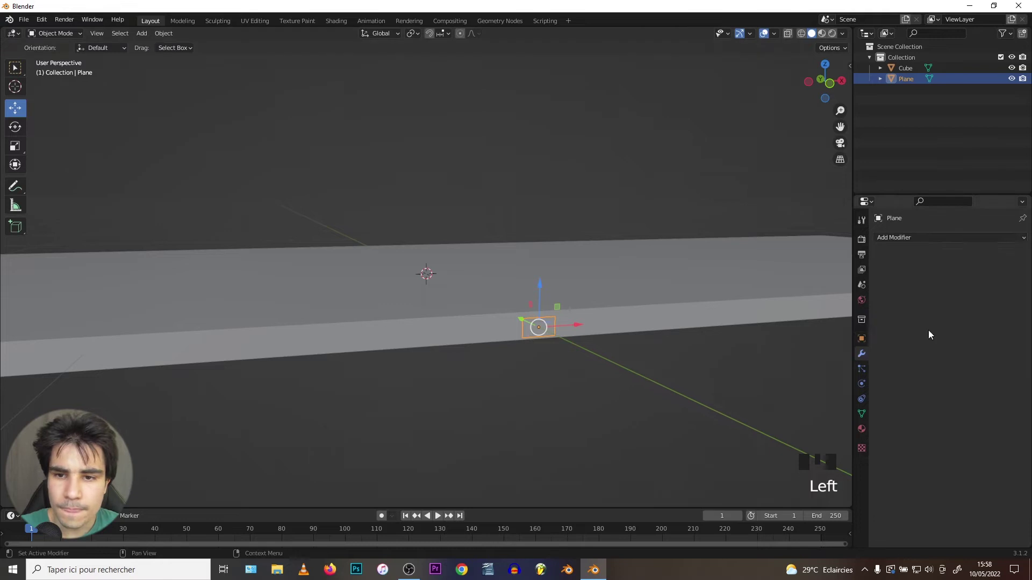
{"action": "left_click", "coordinate": [923, 237]}
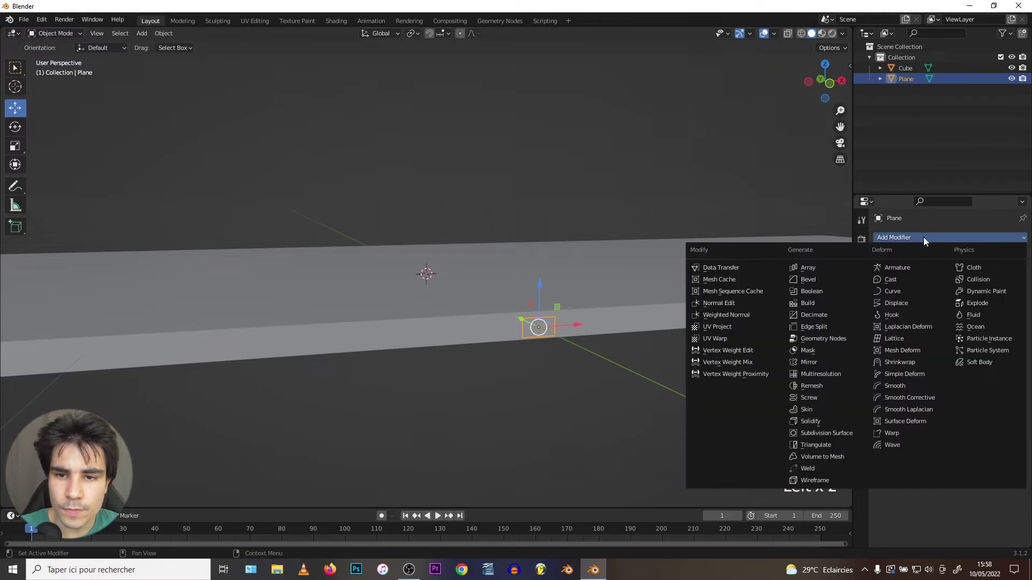
{"action": "left_click", "coordinate": [827, 266]}
{"action": "middle_click_drag", "start_coordinate": [594, 298], "coordinate": [449, 304]}
{"action": "scroll", "coordinate": [445, 303], "scroll_direction": "up", "scroll_amount": 2}
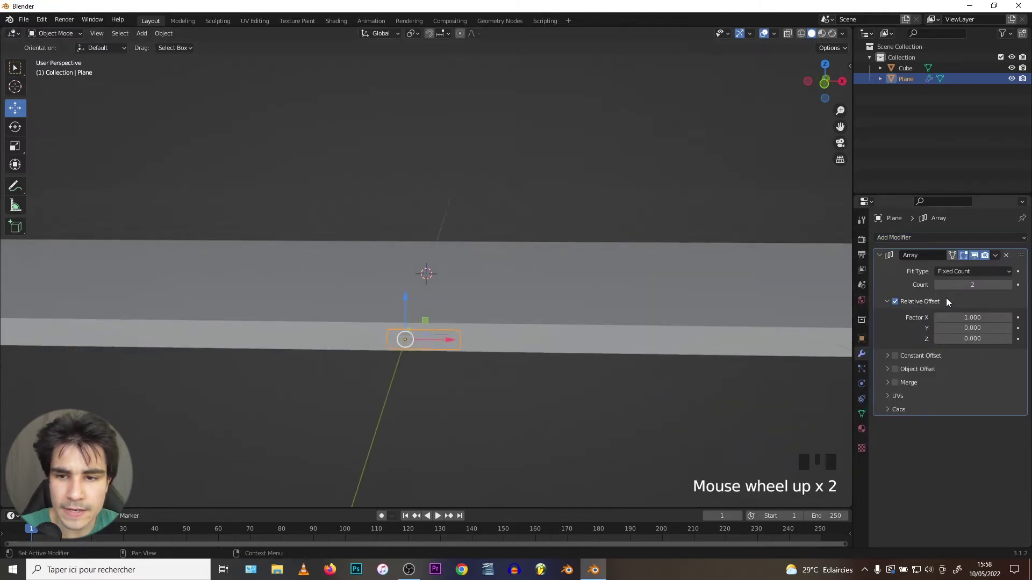
{"action": "left_click_drag", "start_coordinate": [967, 285], "coordinate": [1005, 285]}
Step: Select the plane's whole mesh and scale it down slightly along Z and X to fit the slab's edge
{"action": "scroll", "coordinate": [376, 315], "scroll_direction": "down", "scroll_amount": 3}
{"action": "middle_click_drag", "start_coordinate": [376, 315], "coordinate": [331, 312]}
{"action": "scroll", "coordinate": [316, 315], "scroll_direction": "up", "scroll_amount": 4}
{"action": "key", "text": "Tab"}
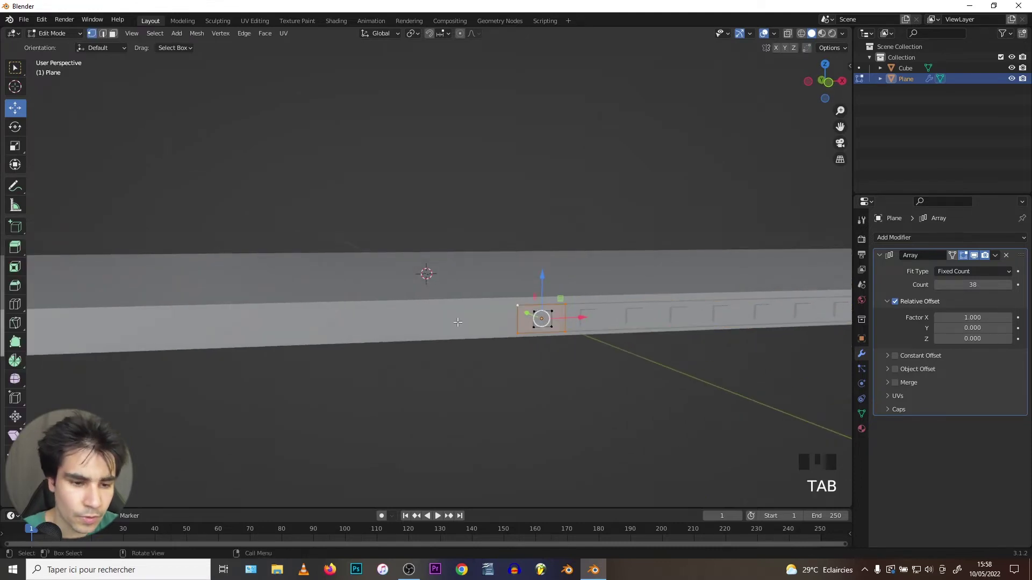
{"action": "key", "text": "a"}
{"action": "key", "text": "s"}
{"action": "key", "text": "z"}
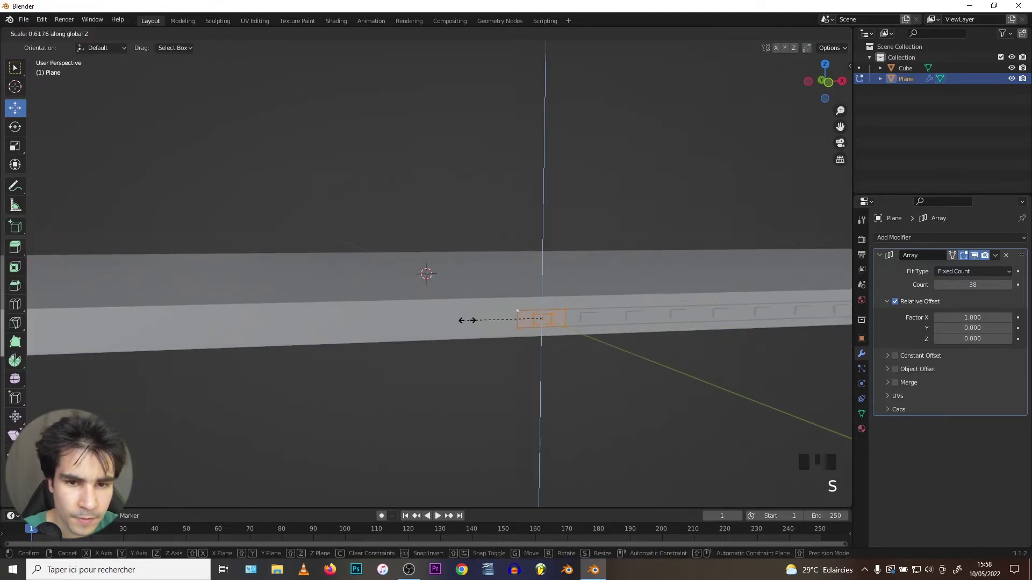
{"action": "left_click", "coordinate": [442, 321]}
{"action": "key", "text": "s"}
{"action": "key", "text": "x"}
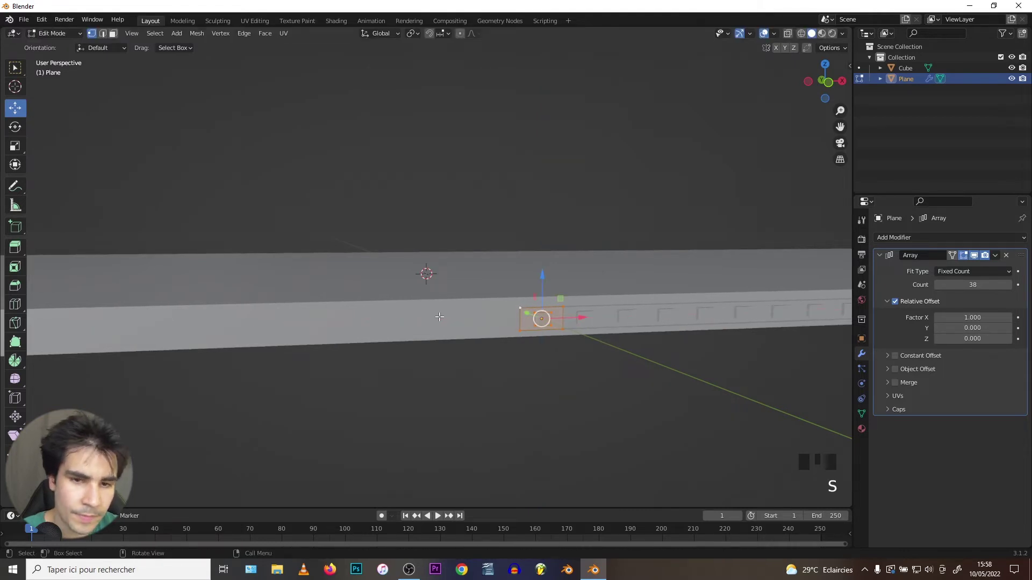
{"action": "left_click", "coordinate": [439, 316]}
Step: Move the LED strip along X to the slab's end corner and set the array count to 81
{"action": "middle_click_drag", "start_coordinate": [439, 316], "coordinate": [408, 292]}
{"action": "scroll", "coordinate": [434, 334], "scroll_direction": "down", "scroll_amount": 6}
{"action": "left_click_drag", "start_coordinate": [470, 313], "coordinate": [220, 340]}
{"action": "middle_click_drag", "start_coordinate": [220, 344], "coordinate": [1024, 276]}
{"action": "left_click_drag", "start_coordinate": [973, 286], "coordinate": [1004, 286]}
{"action": "key", "text": "z"}
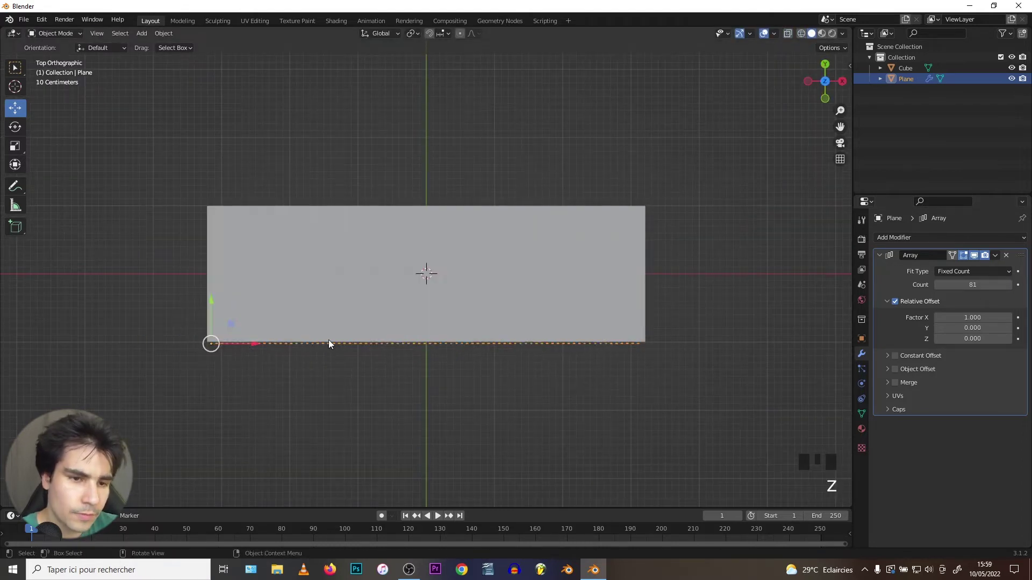
Step: Select the backing rectangle's linked mesh and extrude it about 0.009 m toward the slab
{"action": "key", "text": "Tab"}
{"action": "middle_click_drag", "start_coordinate": [329, 343], "coordinate": [430, 285]}
{"action": "scroll", "coordinate": [446, 323], "scroll_direction": "up", "scroll_amount": 2}
{"action": "middle_click_drag", "start_coordinate": [461, 359], "coordinate": [385, 232], "text": "shift"}
{"action": "scroll", "coordinate": [386, 233], "scroll_direction": "up", "scroll_amount": 2}
{"action": "middle_click_drag", "start_coordinate": [263, 323], "coordinate": [351, 346], "text": "shift"}
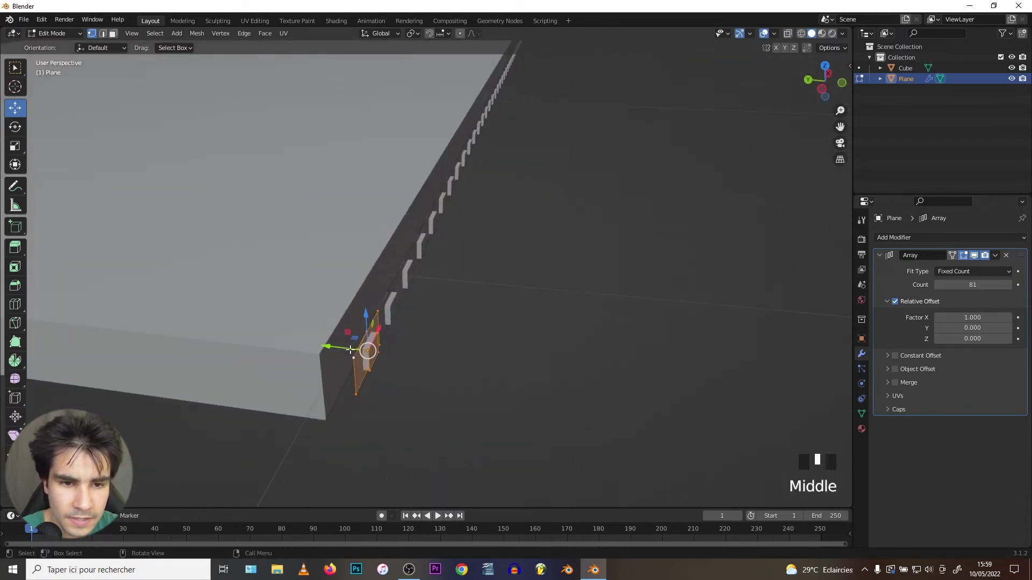
{"action": "key", "text": "l"}
{"action": "key", "text": "e"}
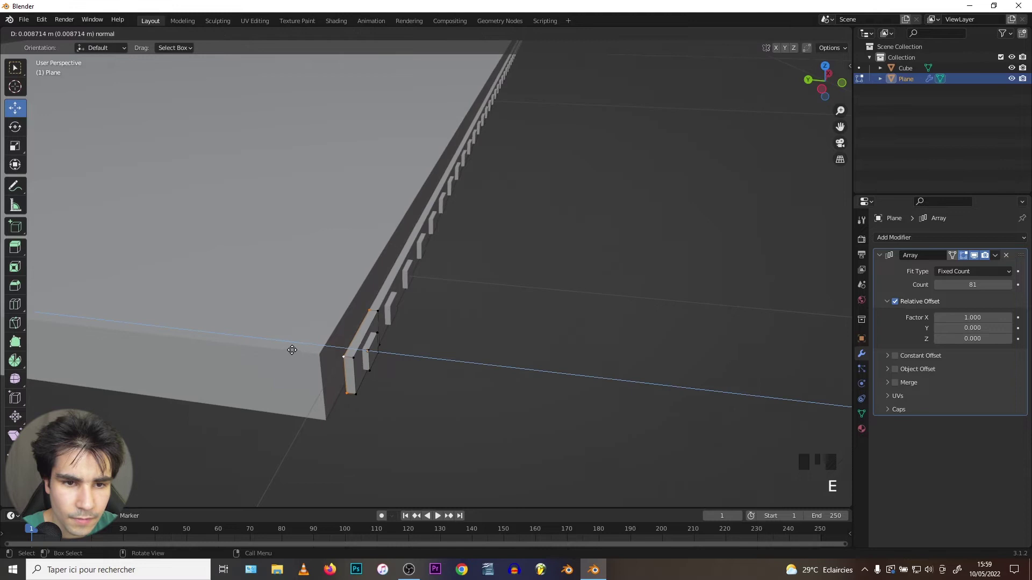
{"action": "left_click", "coordinate": [295, 350]}
Step: Move the backing plate and LED block along Y against the slab's front edge
{"action": "key", "text": "l"}
{"action": "left_click_drag", "start_coordinate": [336, 347], "coordinate": [306, 345]}
{"action": "key", "text": "Tab"}
{"action": "scroll", "coordinate": [333, 340], "scroll_direction": "down", "scroll_amount": 5}
{"action": "left_click", "coordinate": [378, 330]}
Step: Select the LED block's linked mesh, create a new material on the plane, and add a second material slot
{"action": "middle_click_drag", "start_coordinate": [378, 331], "coordinate": [279, 243]}
{"action": "scroll", "coordinate": [278, 244], "scroll_direction": "up", "scroll_amount": 3}
{"action": "middle_click_drag", "start_coordinate": [231, 167], "coordinate": [316, 272], "text": "shift"}
{"action": "scroll", "coordinate": [321, 272], "scroll_direction": "up", "scroll_amount": 2}
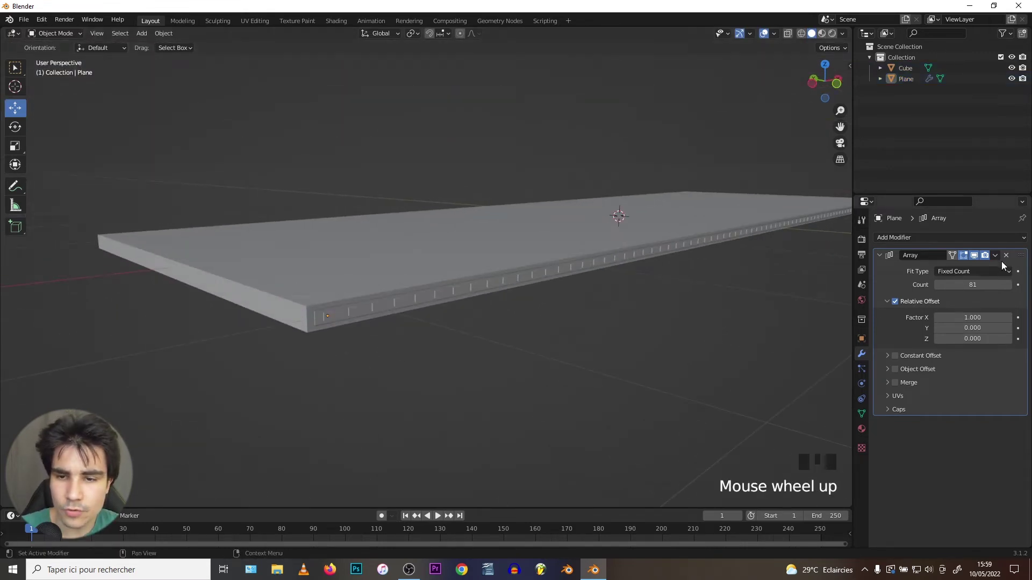
{"action": "scroll", "coordinate": [302, 275], "scroll_direction": "up", "scroll_amount": 1}
{"action": "key", "text": "Tab"}
{"action": "left_click", "coordinate": [264, 344]}
{"action": "key", "text": "l"}
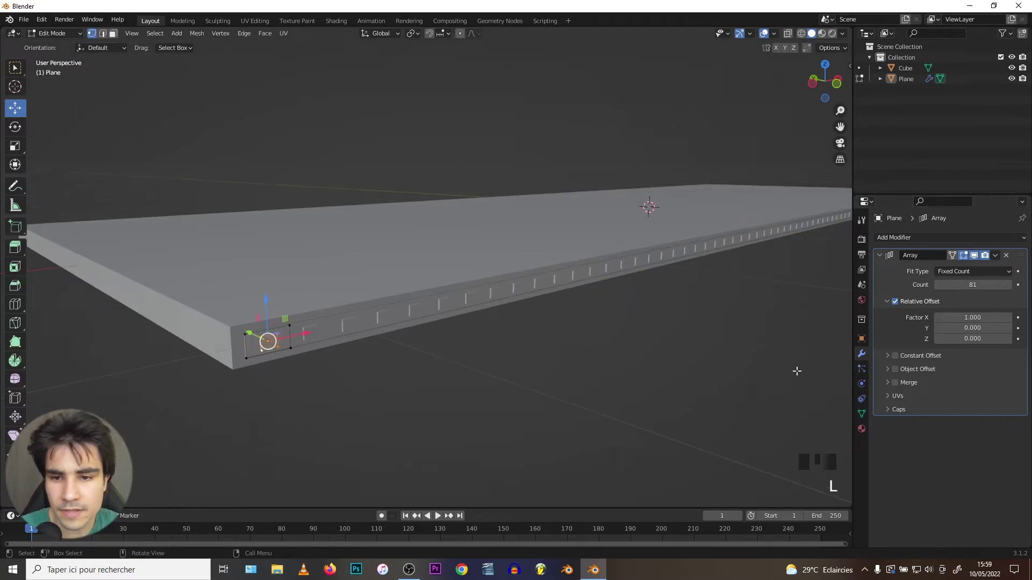
{"action": "left_click", "coordinate": [861, 429]}
{"action": "left_click", "coordinate": [962, 281]}
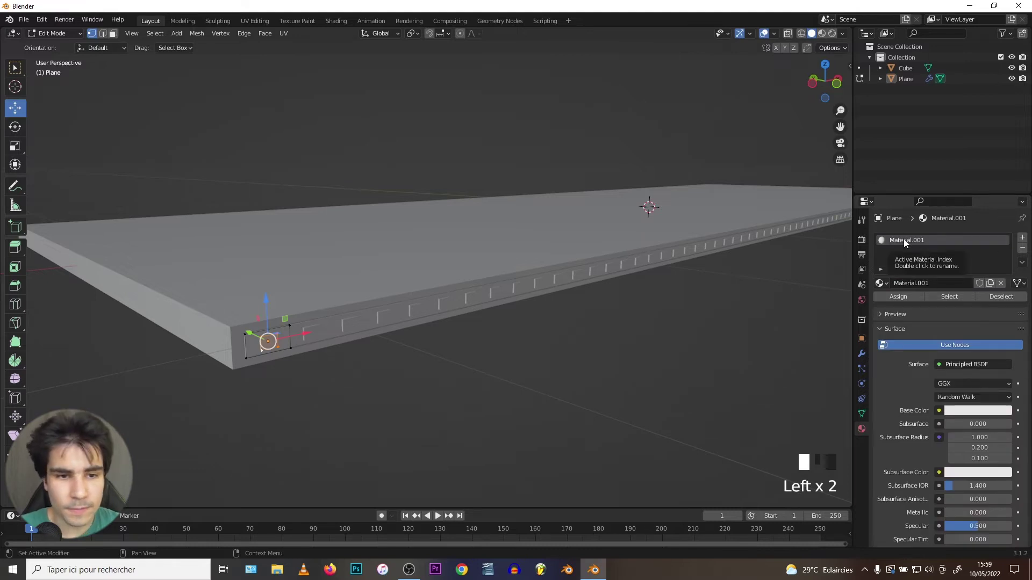
{"action": "left_click", "coordinate": [1023, 238]}
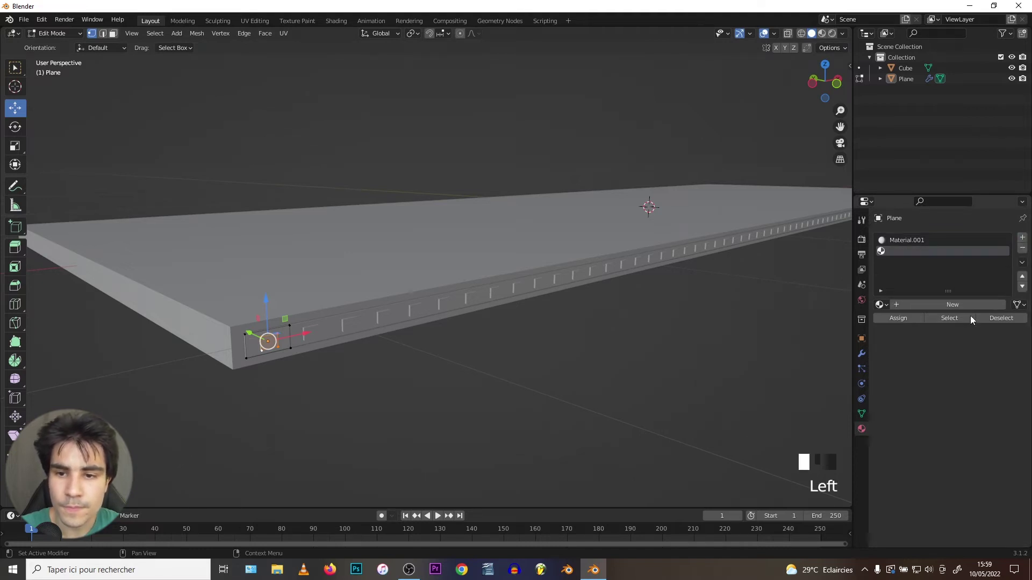
Step: Create a new material in the second slot with an Emission surface of strength 5 and assign it to the selected LED block
{"action": "left_click", "coordinate": [901, 317]}
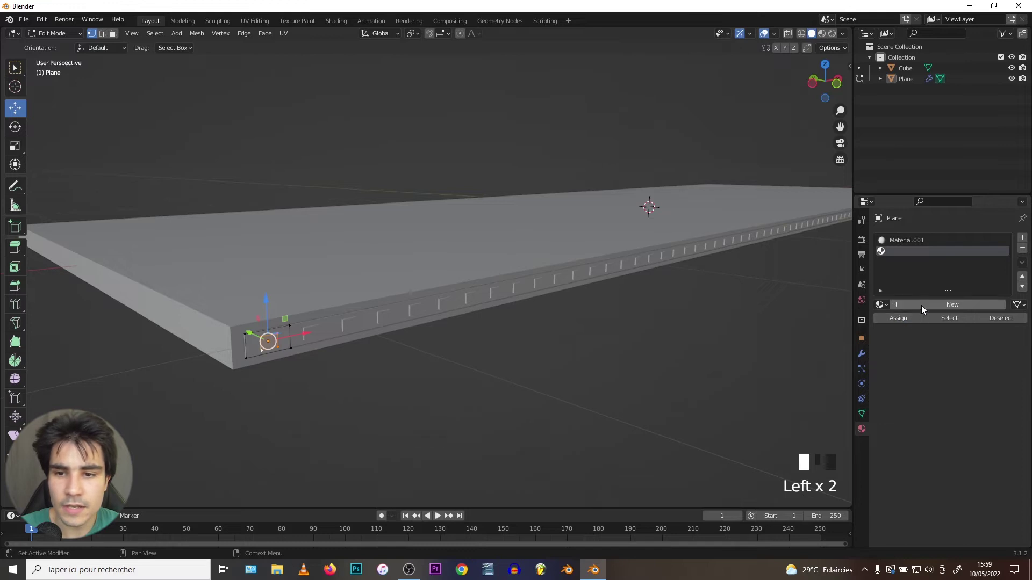
{"action": "left_click", "coordinate": [921, 304]}
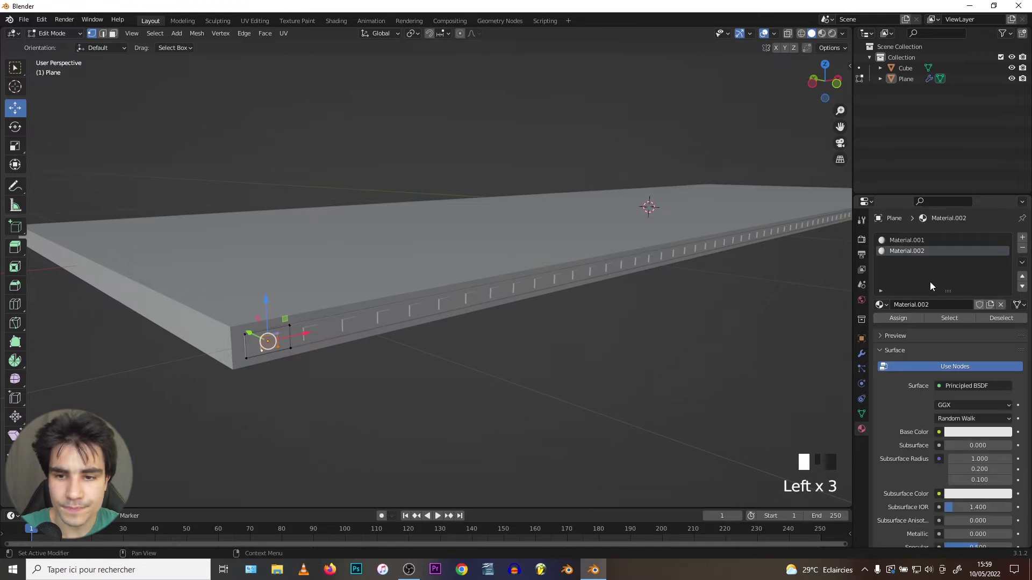
{"action": "left_click", "coordinate": [967, 386]}
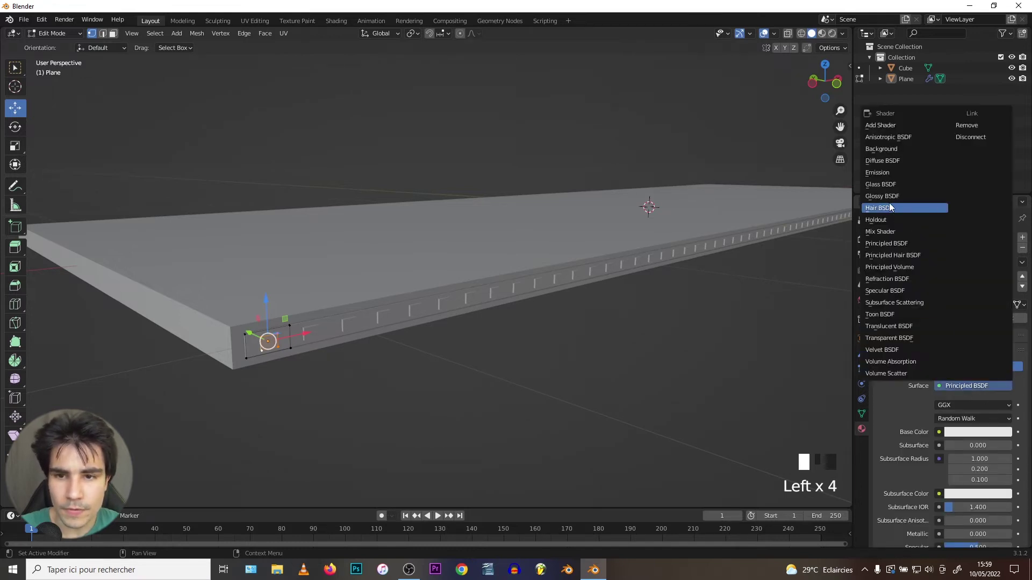
{"action": "left_click", "coordinate": [878, 172]}
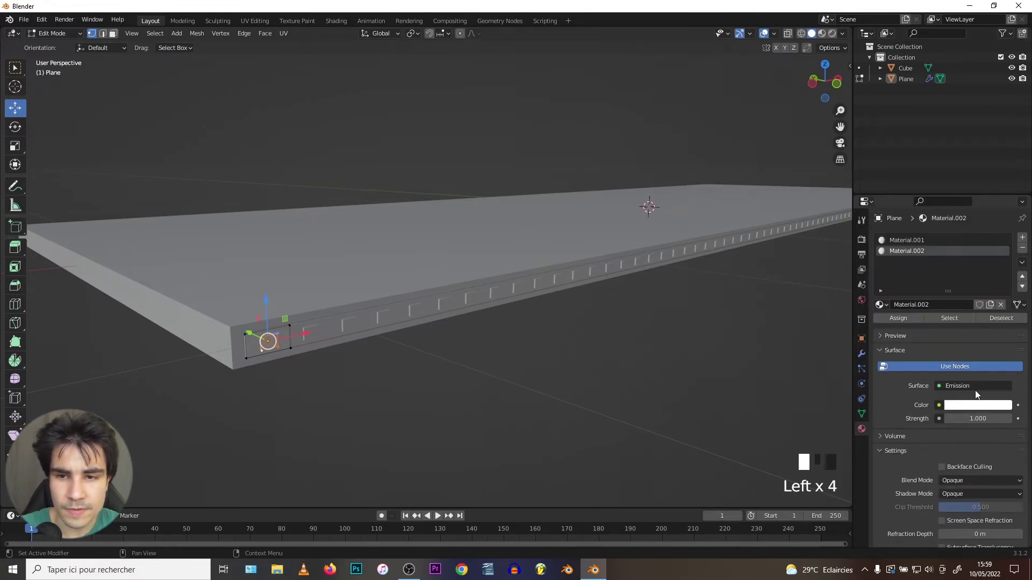
{"action": "left_click", "coordinate": [896, 338]}
{"action": "double_click", "coordinate": [961, 512]}
{"action": "type", "text": "5"}
{"action": "key", "text": "Return"}
{"action": "left_click", "coordinate": [898, 318]}
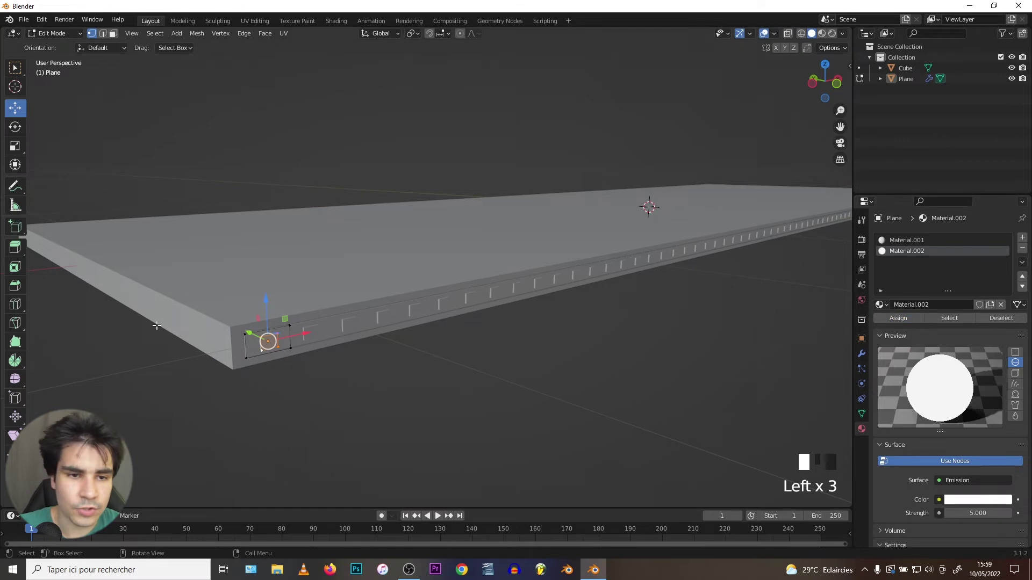
{"action": "key", "text": "Tab"}
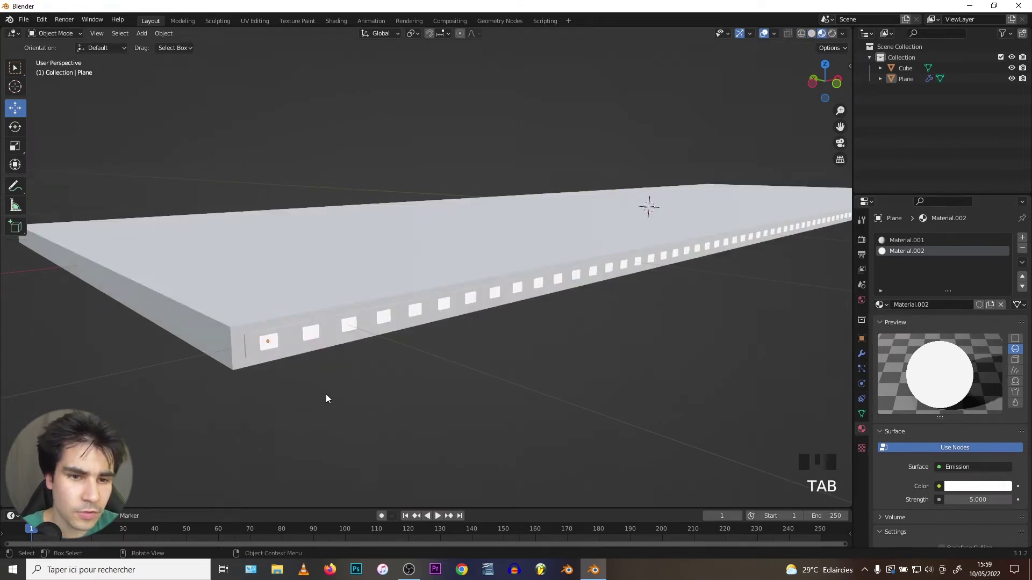
Step: Enable Ambient Occlusion and Bloom in the Eevee render settings, check the strip's glow and return to solid shading
{"action": "left_click", "coordinate": [862, 238]}
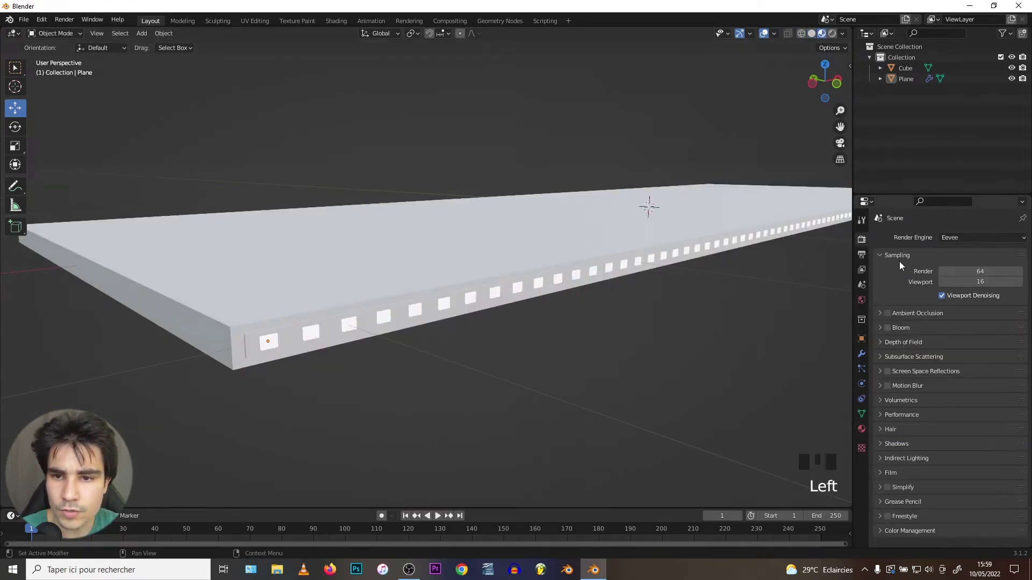
{"action": "left_click", "coordinate": [892, 314]}
{"action": "left_click", "coordinate": [887, 313]}
{"action": "left_click", "coordinate": [888, 395]}
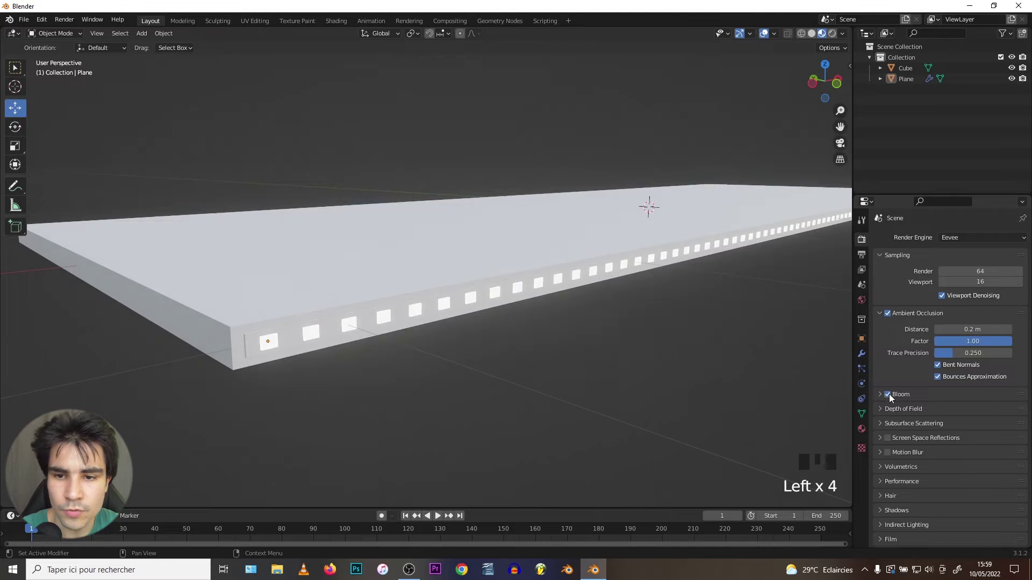
{"action": "left_click", "coordinate": [880, 313]}
{"action": "mouse_move", "coordinate": [296, 311]}
{"action": "middle_mouse_down"}
{"action": "mouse_move", "coordinate": [331, 305]}
{"action": "mouse_move", "coordinate": [301, 304]}
{"action": "mouse_move", "coordinate": [321, 306]}
{"action": "middle_mouse_up"}
{"action": "key", "text": "z"}
{"action": "mouse_move", "coordinate": [295, 202]}
{"action": "middle_mouse_down"}
{"action": "mouse_move", "coordinate": [349, 258]}
{"action": "mouse_move", "coordinate": [267, 256]}
{"action": "middle_mouse_up"}
{"action": "scroll", "coordinate": [330, 258], "scroll_direction": "down", "scroll_amount": 5}
{"action": "scroll", "coordinate": [330, 259], "scroll_direction": "up", "scroll_amount": 5}
{"action": "scroll", "coordinate": [283, 253], "scroll_direction": "up", "scroll_amount": 1}
{"action": "key", "text": "z"}
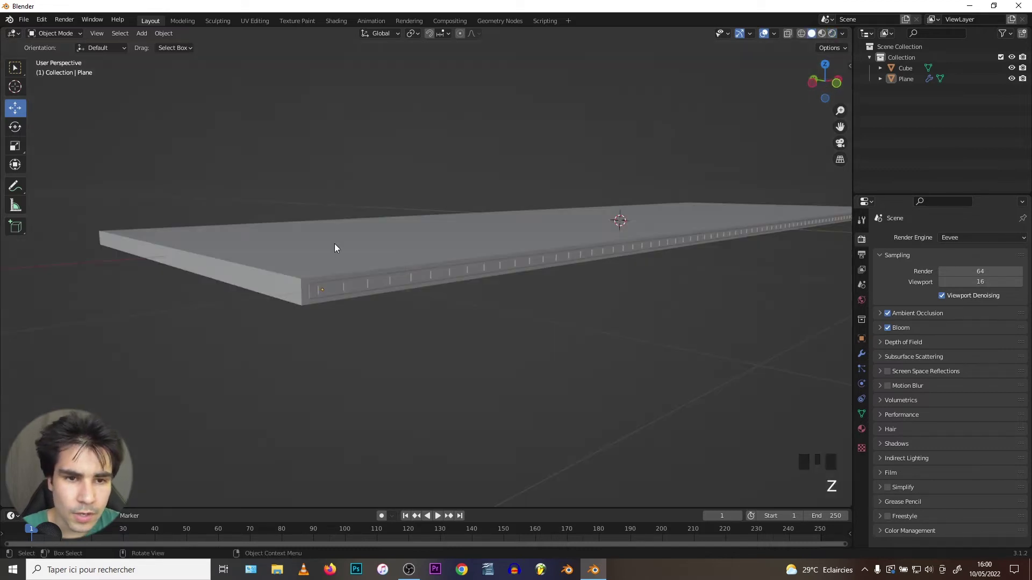
Step: Make the LED strip's Material.001 fully metallic, with a slightly darker base color and lower roughness
{"action": "left_click", "coordinate": [321, 291]}
{"action": "scroll", "coordinate": [300, 269], "scroll_direction": "up", "scroll_amount": 2}
{"action": "middle_click_drag", "start_coordinate": [300, 269], "coordinate": [307, 265]}
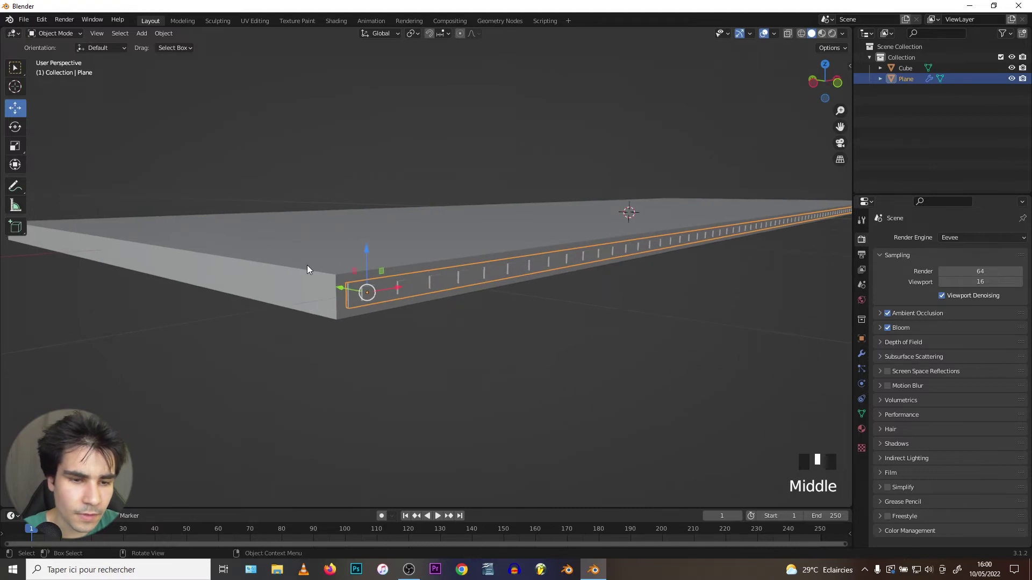
{"action": "key", "text": "Tab"}
{"action": "key", "text": "Tab"}
{"action": "left_click", "coordinate": [861, 353]}
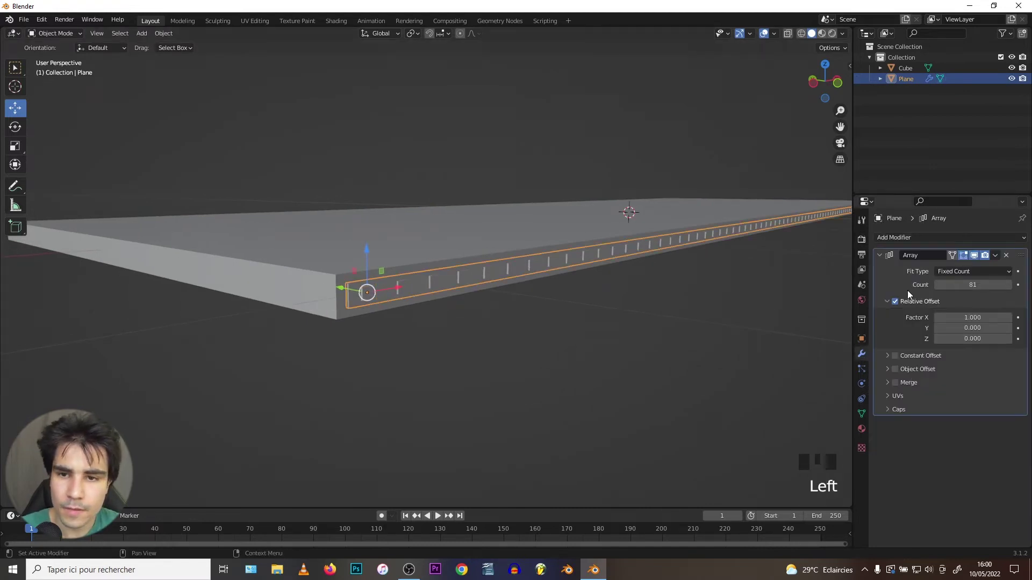
{"action": "left_click", "coordinate": [861, 428]}
{"action": "left_click", "coordinate": [922, 240]}
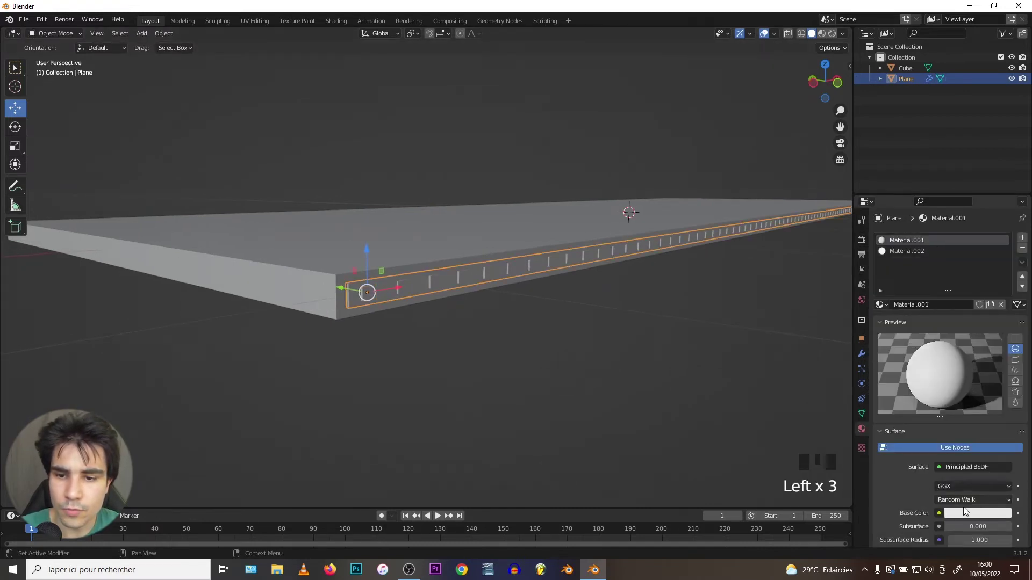
{"action": "scroll", "coordinate": [965, 461], "scroll_direction": "down", "scroll_amount": 2}
{"action": "left_click", "coordinate": [963, 466]}
{"action": "scroll", "coordinate": [924, 483], "scroll_direction": "down", "scroll_amount": 2}
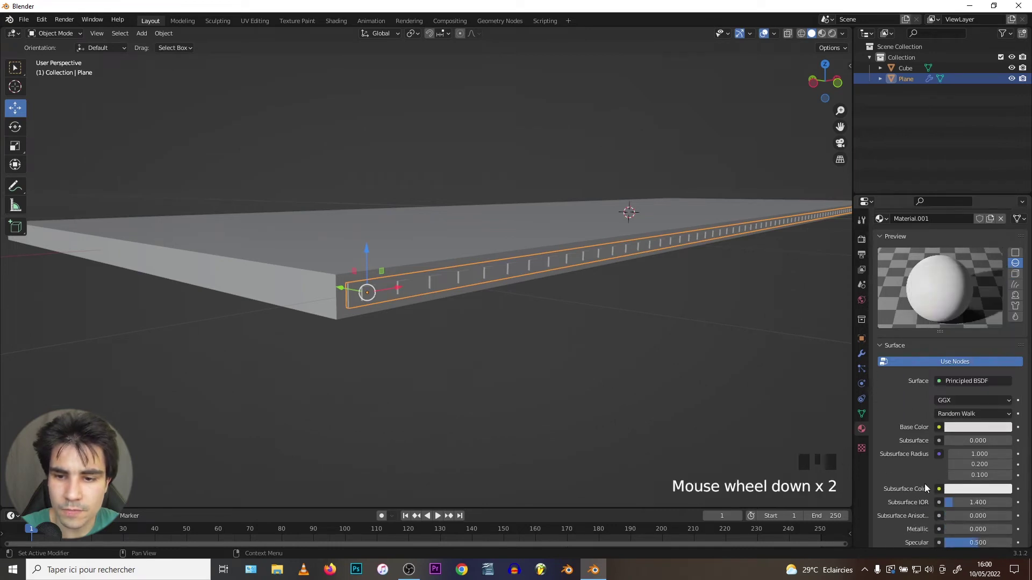
{"action": "scroll", "coordinate": [953, 511], "scroll_direction": "down", "scroll_amount": 2}
{"action": "left_click_drag", "start_coordinate": [954, 483], "coordinate": [1012, 484]}
{"action": "left_click_drag", "start_coordinate": [978, 527], "coordinate": [966, 527]}
{"action": "scroll", "coordinate": [939, 341], "scroll_direction": "up", "scroll_amount": 4}
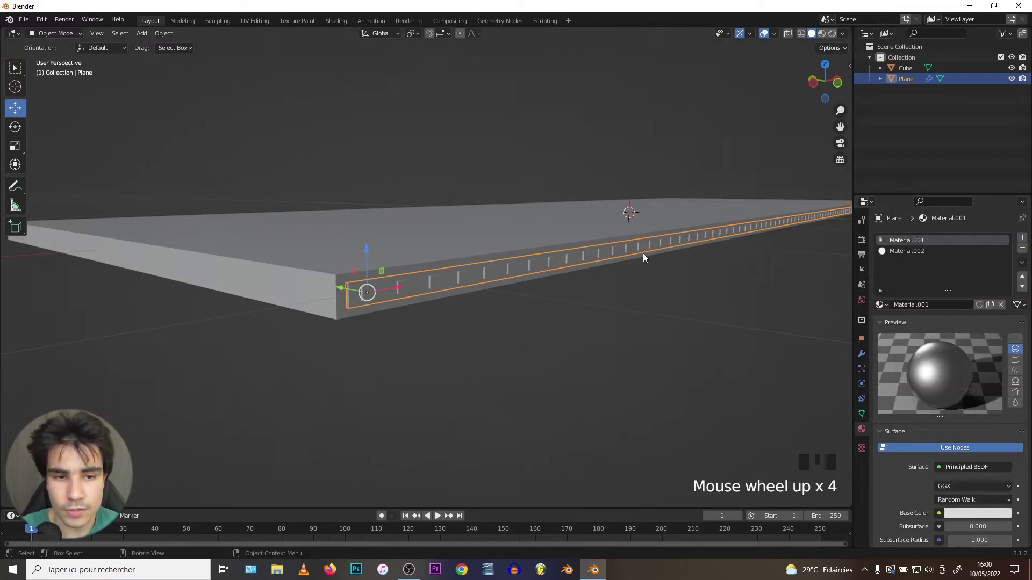
Step: Apply the Array modifier on the LED strip in Object Mode
{"action": "middle_click_drag", "start_coordinate": [434, 288], "coordinate": [339, 287]}
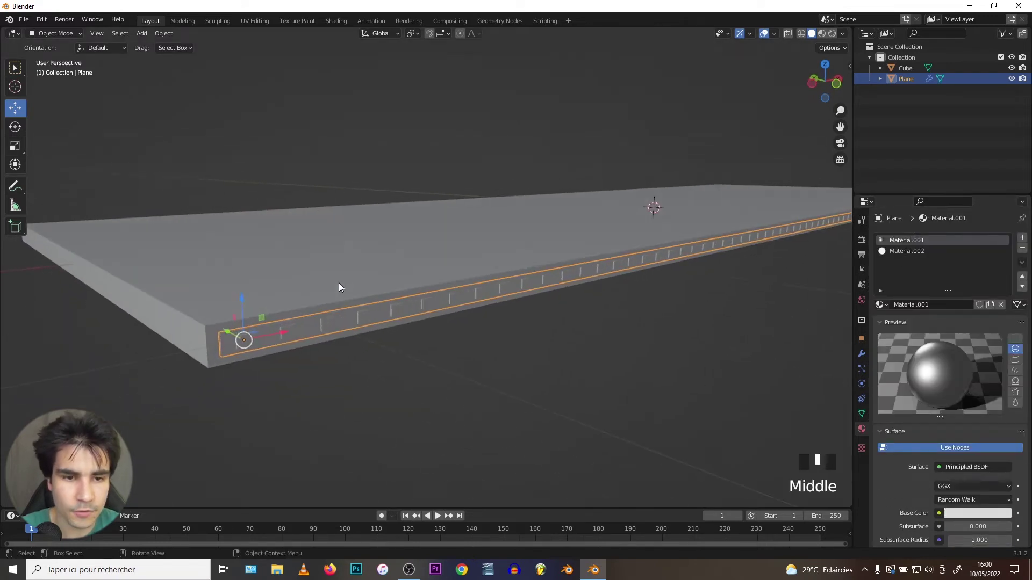
{"action": "key", "text": "Tab"}
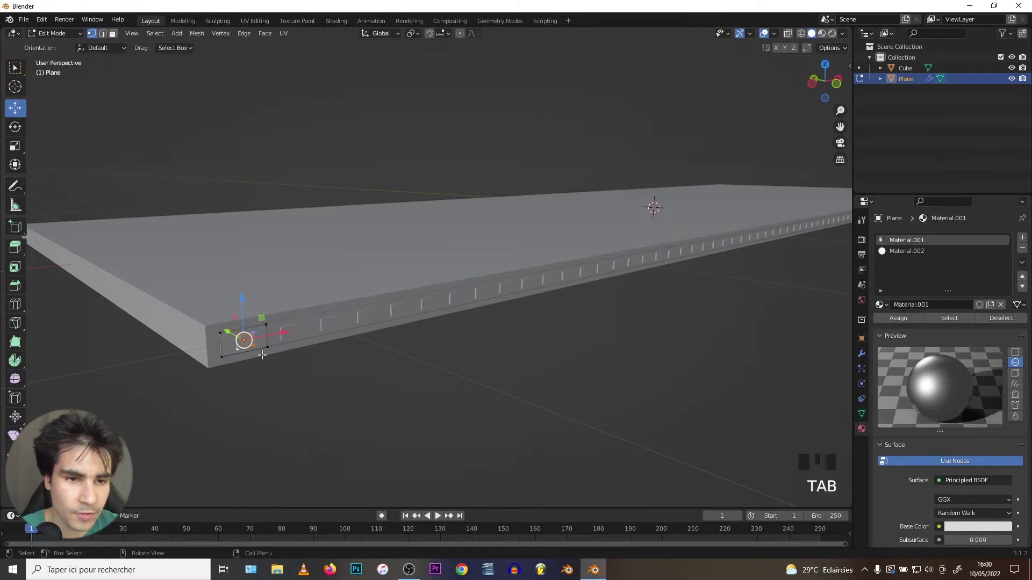
{"action": "key", "text": "Tab"}
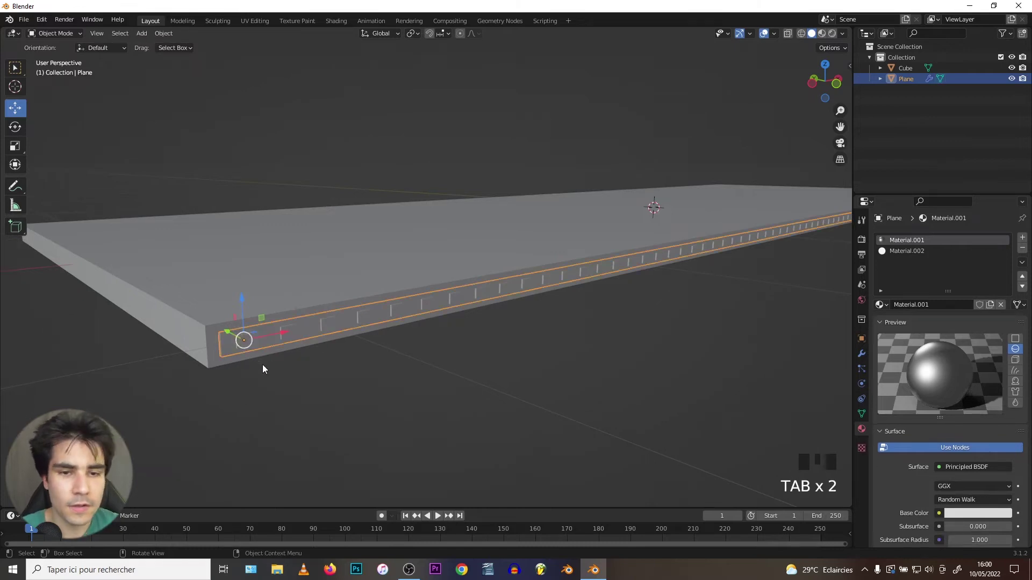
{"action": "left_click", "coordinate": [861, 353]}
{"action": "left_click", "coordinate": [995, 256]}
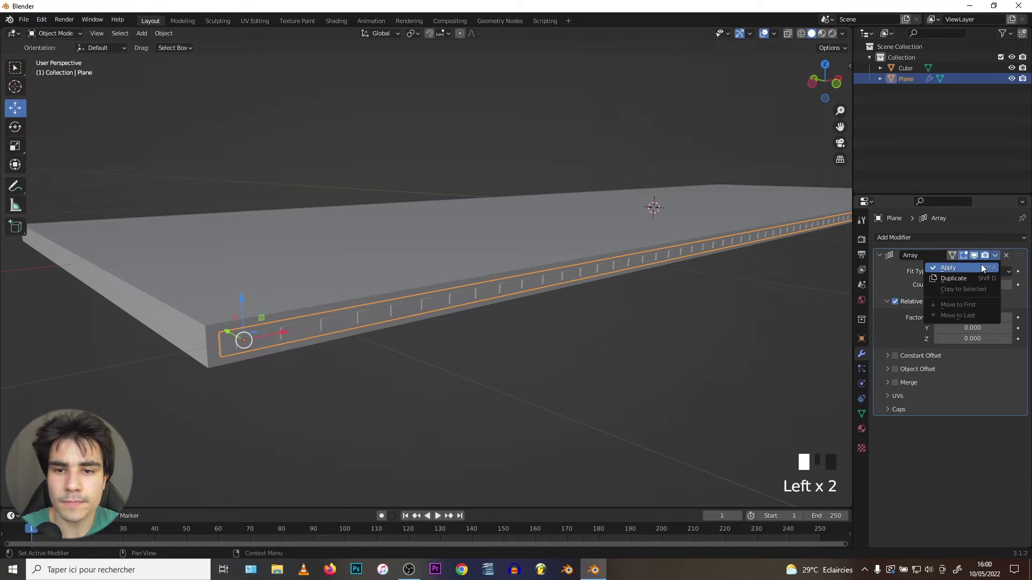
{"action": "left_click", "coordinate": [981, 264]}
Step: In Edit Mode, make Material.002 active and unwrap the selected LED blocks with Project from View in front orthographic view
{"action": "key", "text": "Tab"}
{"action": "scroll", "coordinate": [329, 329], "scroll_direction": "down", "scroll_amount": 2}
{"action": "left_click", "coordinate": [861, 429]}
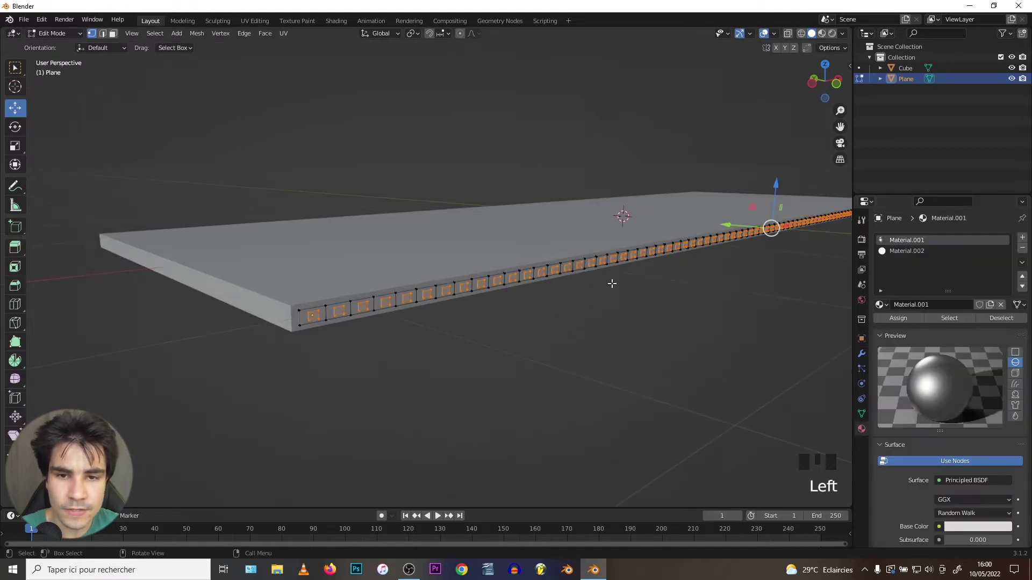
{"action": "left_click", "coordinate": [907, 251]}
{"action": "middle_click_drag", "start_coordinate": [493, 268], "coordinate": [578, 283]}
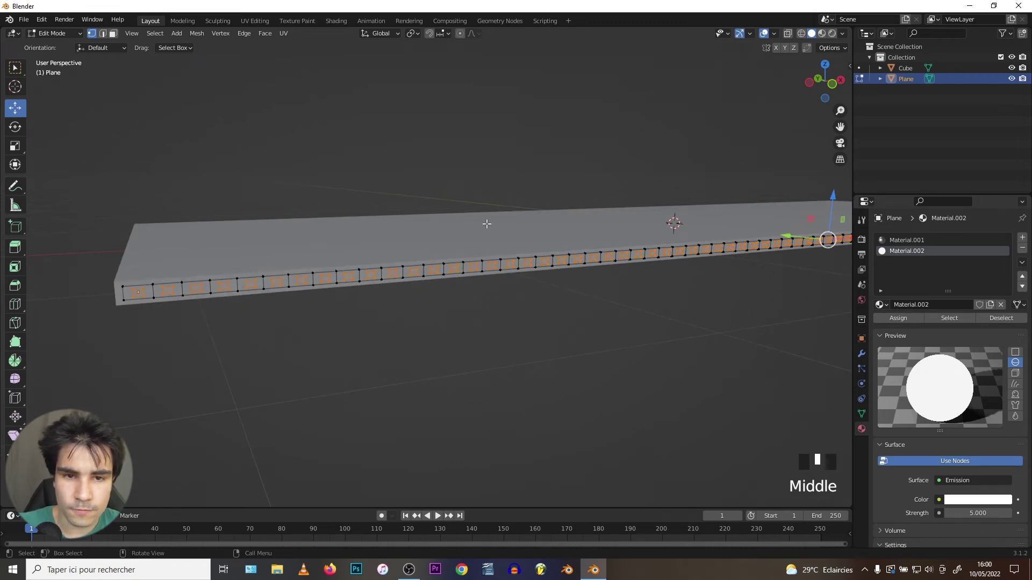
{"action": "key", "text": "KP_1"}
{"action": "scroll", "coordinate": [415, 198], "scroll_direction": "down", "scroll_amount": 3}
{"action": "middle_click_drag", "start_coordinate": [415, 198], "coordinate": [394, 228], "text": "shift"}
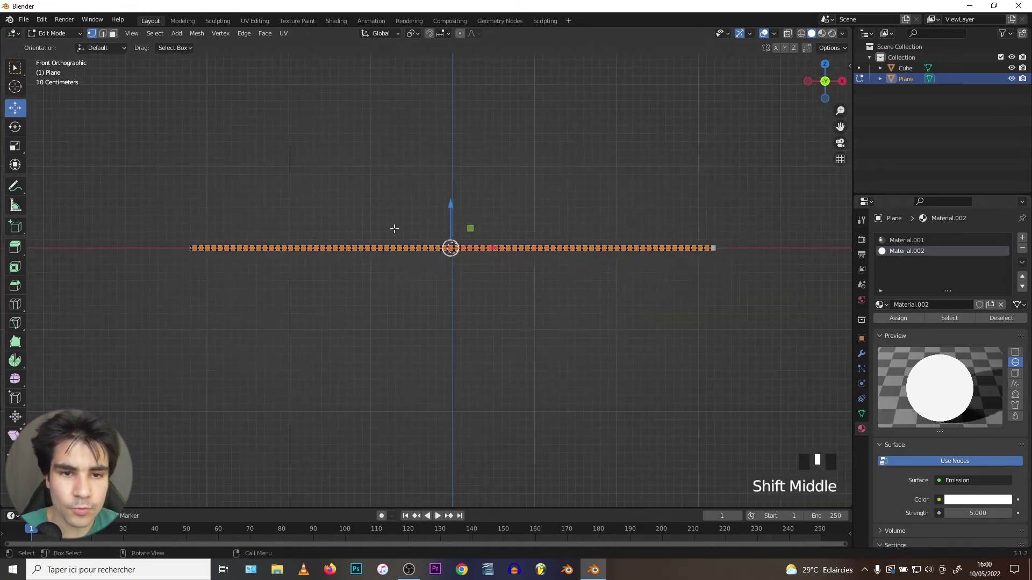
{"action": "key", "text": "u"}
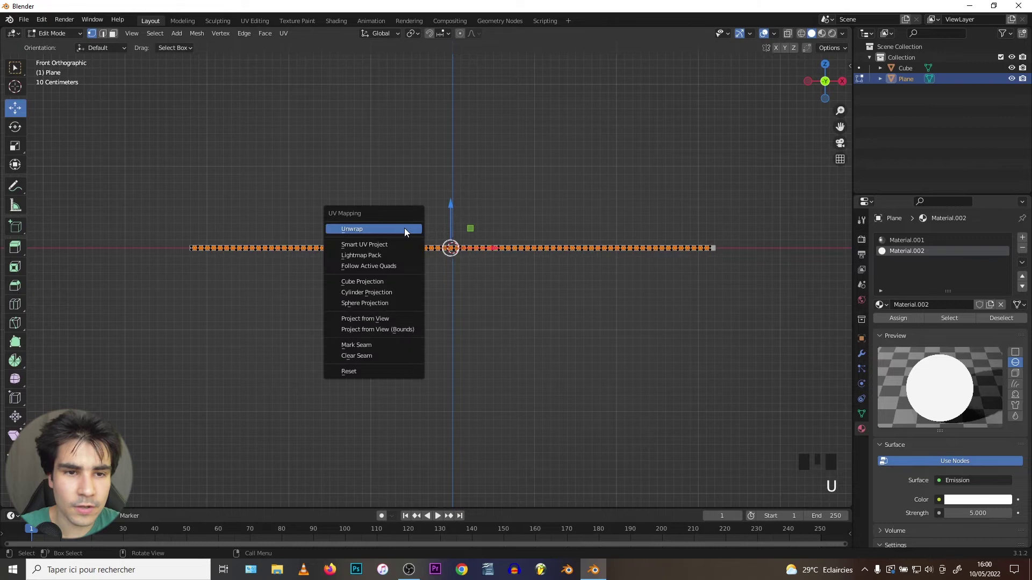
{"action": "left_click", "coordinate": [368, 319]}
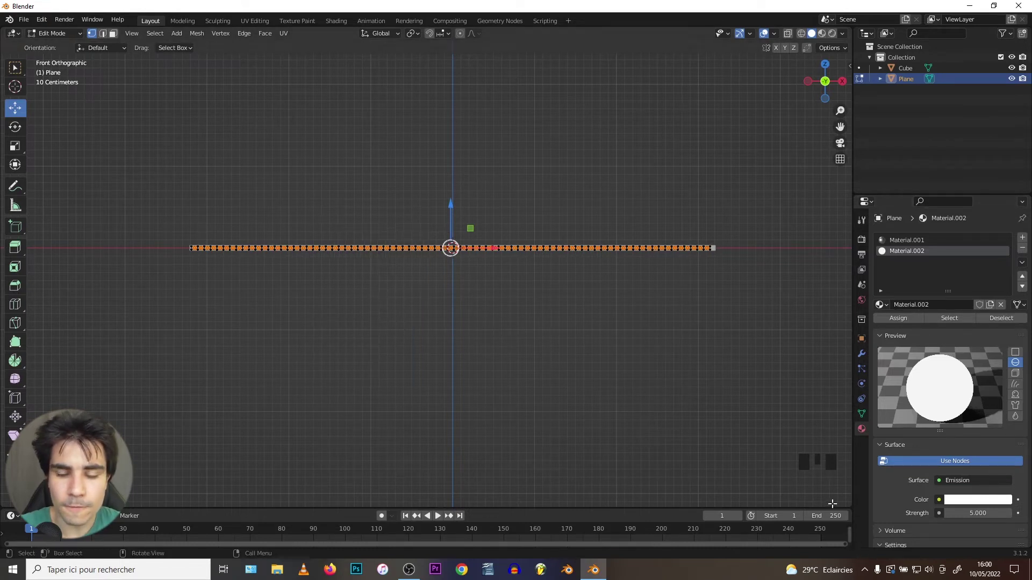
Step: Split the 3D viewport vertically and turn the new area into a UV Editor to inspect the LED blocks' UV layout
{"action": "left_click", "coordinate": [851, 505]}
{"action": "left_click_drag", "start_coordinate": [850, 506], "coordinate": [275, 484]}
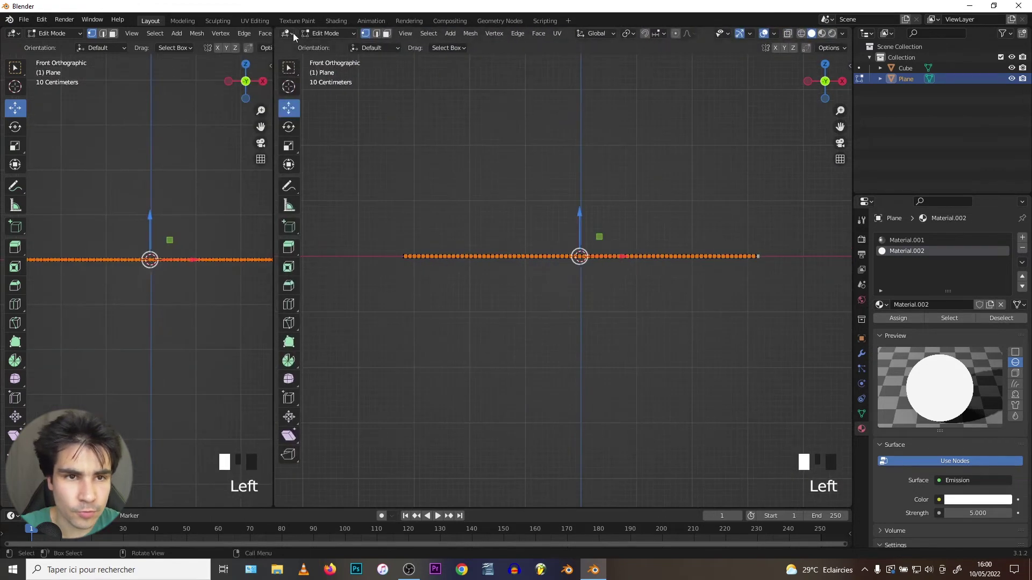
{"action": "left_click", "coordinate": [290, 33]}
{"action": "left_click", "coordinate": [306, 87]}
{"action": "scroll", "coordinate": [510, 231], "scroll_direction": "up", "scroll_amount": 10}
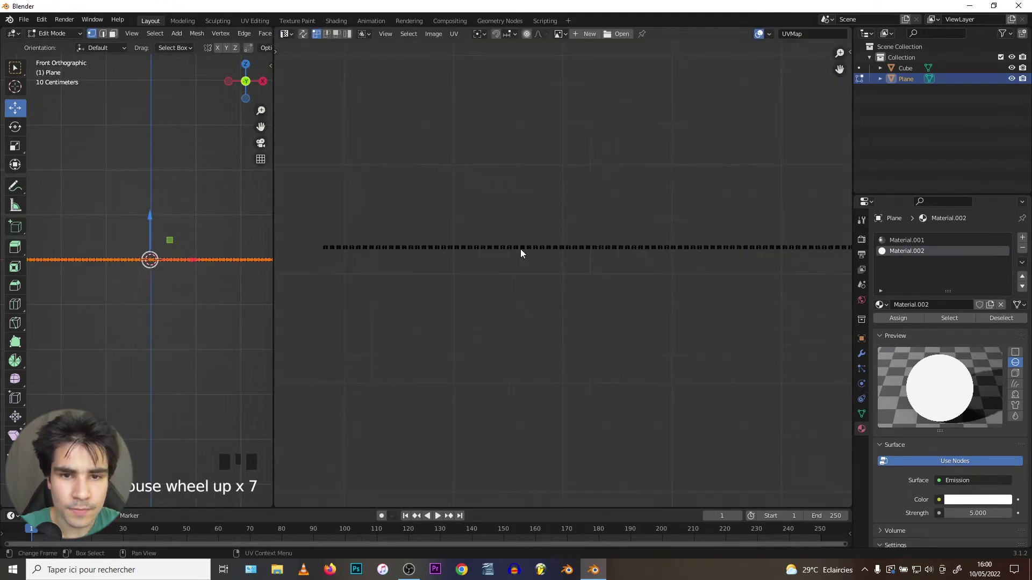
{"action": "scroll", "coordinate": [546, 204], "scroll_direction": "down", "scroll_amount": 3}
{"action": "scroll", "coordinate": [593, 188], "scroll_direction": "up", "scroll_amount": 4}
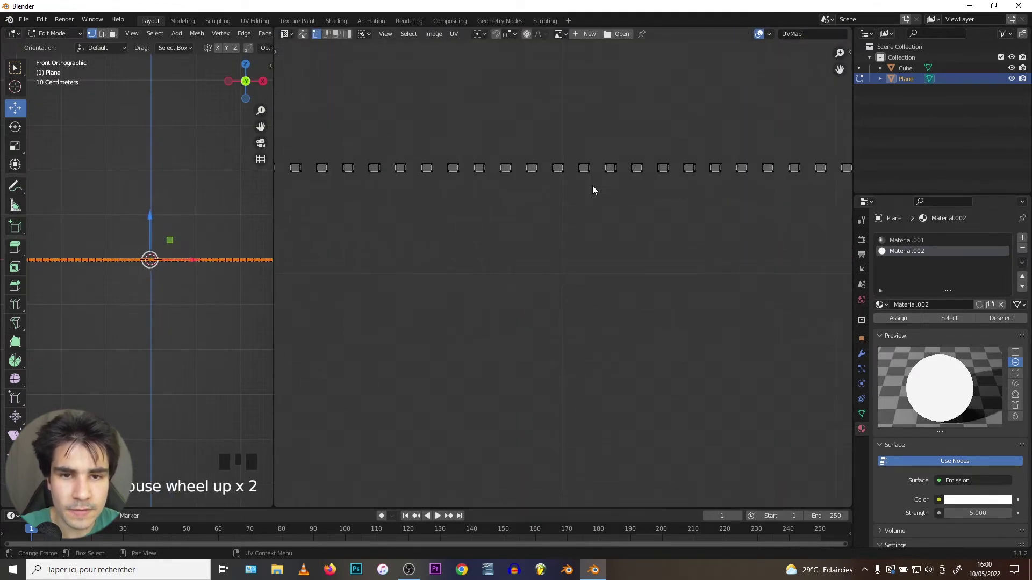
{"action": "scroll", "coordinate": [566, 145], "scroll_direction": "down", "scroll_amount": 12}
{"action": "scroll", "coordinate": [546, 189], "scroll_direction": "up", "scroll_amount": 1}
Step: Change the UV Editor area to the Shader Editor and bring Material.002's Emission nodes into view
{"action": "left_click", "coordinate": [287, 33]}
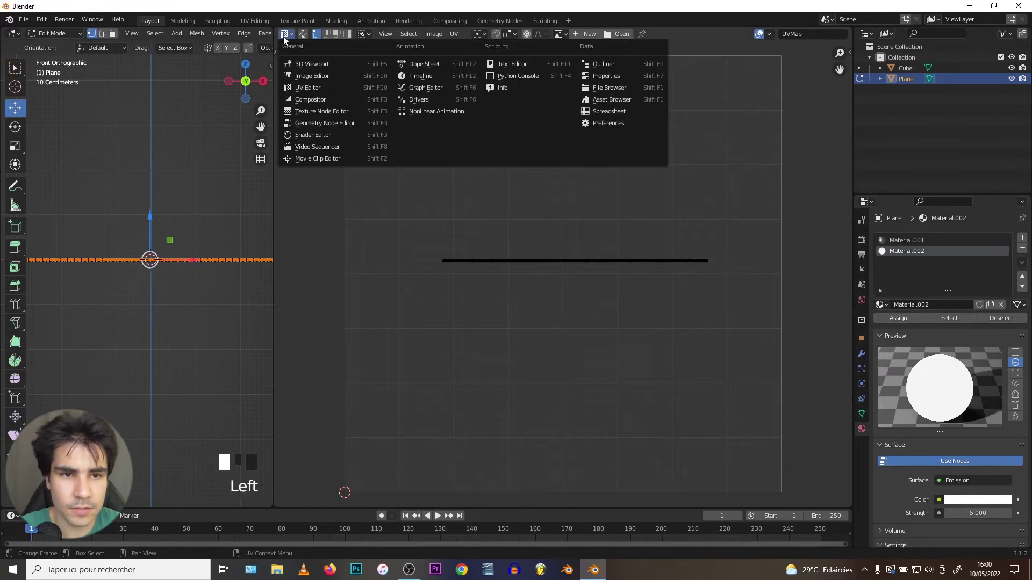
{"action": "left_click", "coordinate": [300, 134]}
{"action": "key", "text": "n"}
{"action": "scroll", "coordinate": [470, 198], "scroll_direction": "down", "scroll_amount": 1}
{"action": "middle_click_drag", "start_coordinate": [463, 246], "coordinate": [513, 254]}
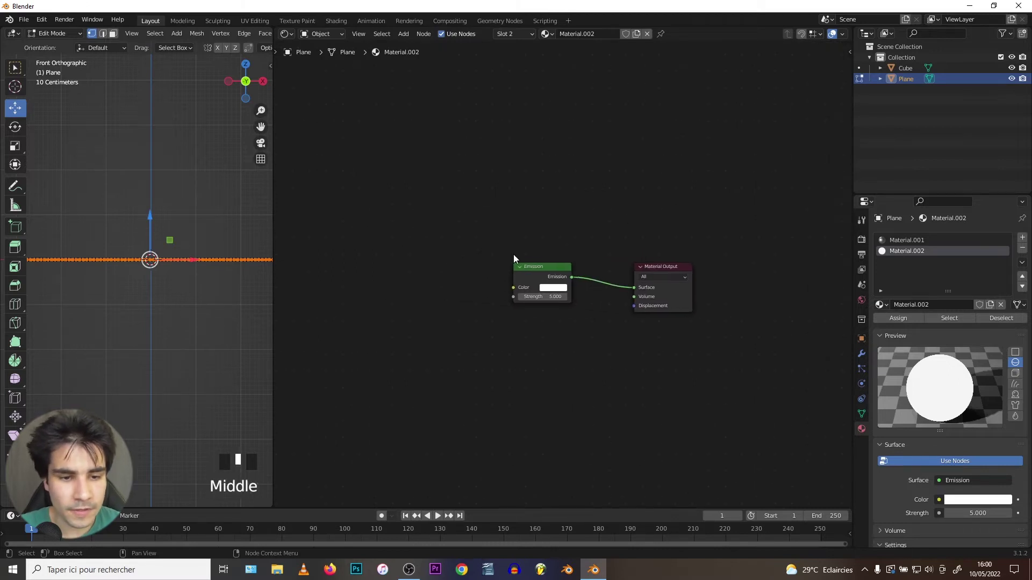
Step: Switch to File Explorer and preview the RAINBOW_TEXTURE image from the image 2 folder
{"action": "left_click", "coordinate": [277, 570]}
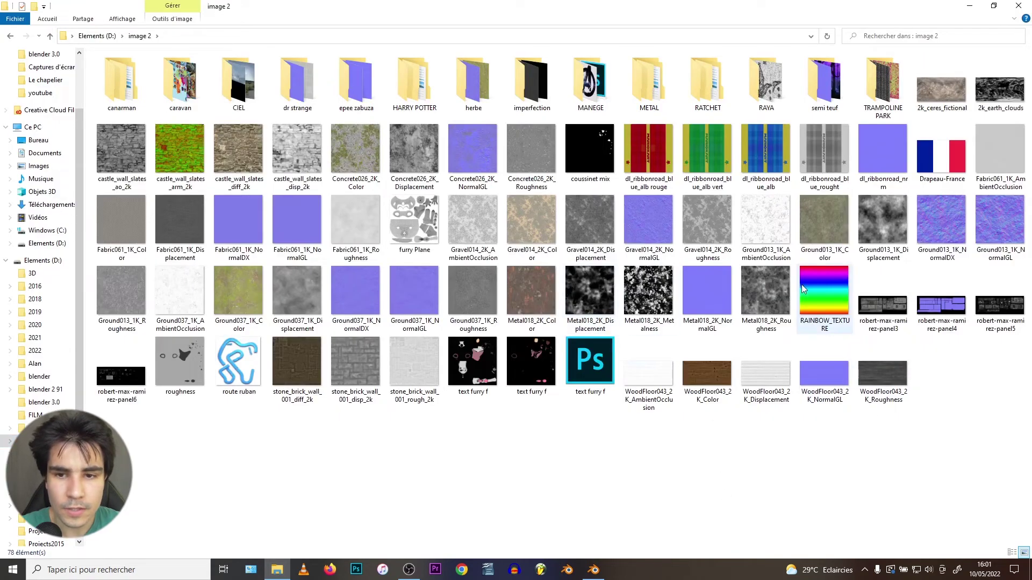
{"action": "left_click", "coordinate": [822, 290]}
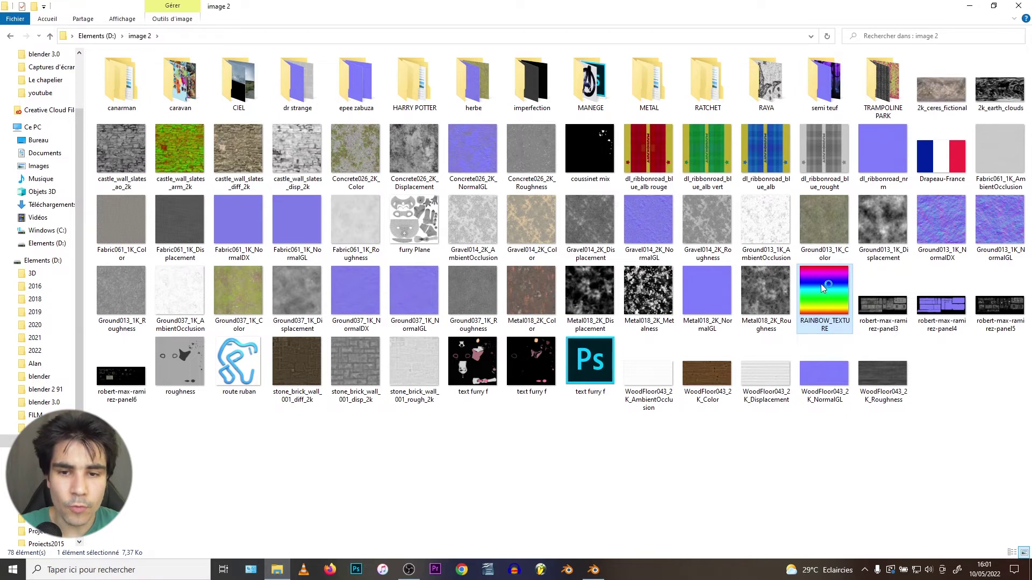
{"action": "double_click", "coordinate": [821, 284]}
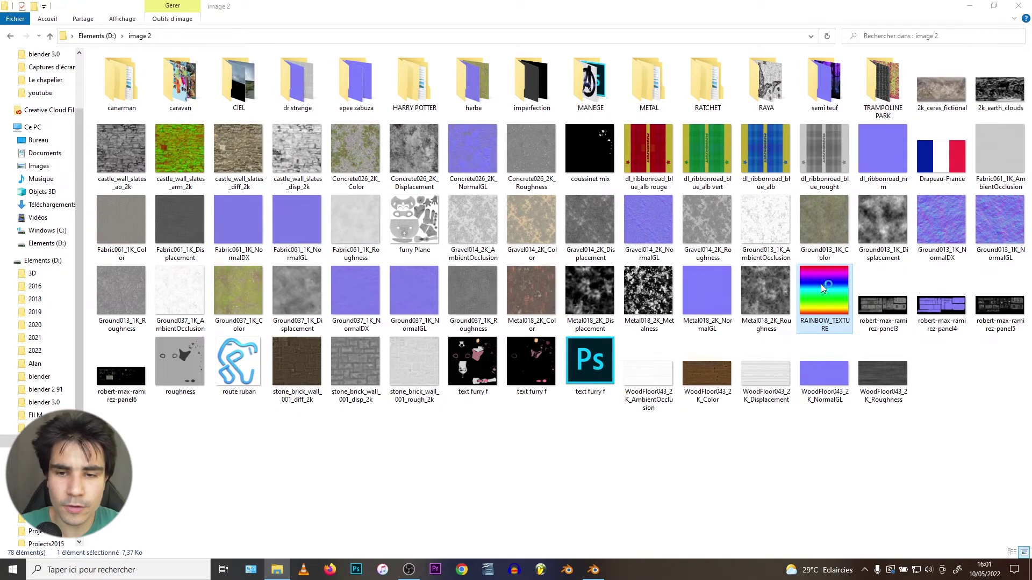
{"action": "scroll", "coordinate": [485, 238], "scroll_direction": "up", "scroll_amount": 4}
{"action": "scroll", "coordinate": [485, 242], "scroll_direction": "down", "scroll_amount": 4}
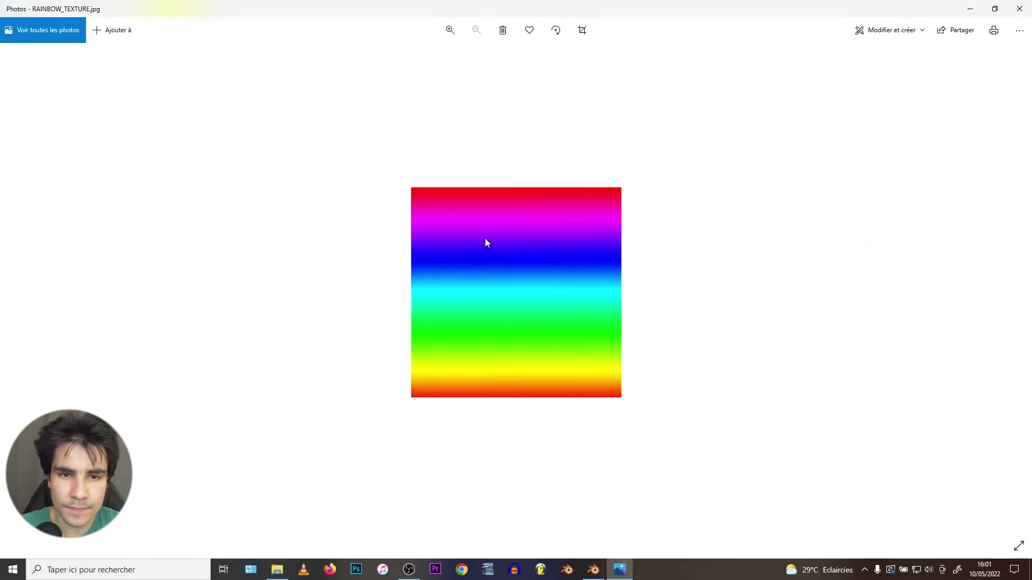
{"action": "left_click", "coordinate": [1019, 8]}
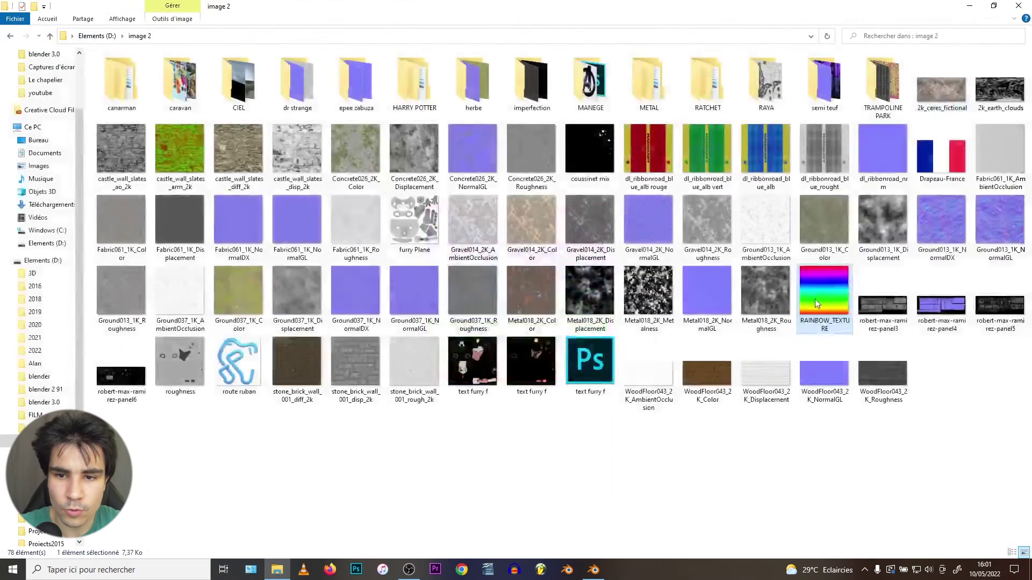
Step: Bring RAINBOW_TEXTURE.jpg into Blender's Shader Editor as an image texture and connect its Color output to the Emission color
{"action": "left_click", "coordinate": [595, 575]}
{"action": "left_click_drag", "start_coordinate": [597, 577], "coordinate": [385, 239]}
{"action": "scroll", "coordinate": [385, 239], "scroll_direction": "up", "scroll_amount": 5}
{"action": "middle_click_drag", "start_coordinate": [371, 188], "coordinate": [497, 188]}
{"action": "scroll", "coordinate": [505, 195], "scroll_direction": "up", "scroll_amount": 2}
{"action": "left_click_drag", "start_coordinate": [552, 232], "coordinate": [625, 298]}
{"action": "scroll", "coordinate": [553, 252], "scroll_direction": "down", "scroll_amount": 4}
{"action": "middle_click_drag", "start_coordinate": [552, 253], "coordinate": [665, 266]}
{"action": "scroll", "coordinate": [92, 292], "scroll_direction": "down", "scroll_amount": 4}
Step: Return to Object Mode, preview the strip's material in the viewport, and widen the 3D viewport beside the Shader Editor
{"action": "middle_click_drag", "start_coordinate": [92, 293], "coordinate": [131, 283]}
{"action": "scroll", "coordinate": [132, 283], "scroll_direction": "up", "scroll_amount": 2}
{"action": "key", "text": "Tab"}
{"action": "key", "text": "z"}
{"action": "mouse_move", "coordinate": [113, 327]}
{"action": "middle_mouse_down", "text": "shift"}
{"action": "mouse_move", "coordinate": [166, 292]}
{"action": "mouse_move", "coordinate": [132, 297]}
{"action": "mouse_move", "coordinate": [172, 307]}
{"action": "middle_mouse_up", "text": "shift"}
{"action": "scroll", "coordinate": [166, 293], "scroll_direction": "down", "scroll_amount": 3}
{"action": "scroll", "coordinate": [117, 292], "scroll_direction": "up", "scroll_amount": 2}
{"action": "left_click_drag", "start_coordinate": [272, 326], "coordinate": [543, 323]}
{"action": "middle_click_drag", "start_coordinate": [345, 294], "coordinate": [270, 280], "text": "shift"}
{"action": "left_click", "coordinate": [651, 187]}
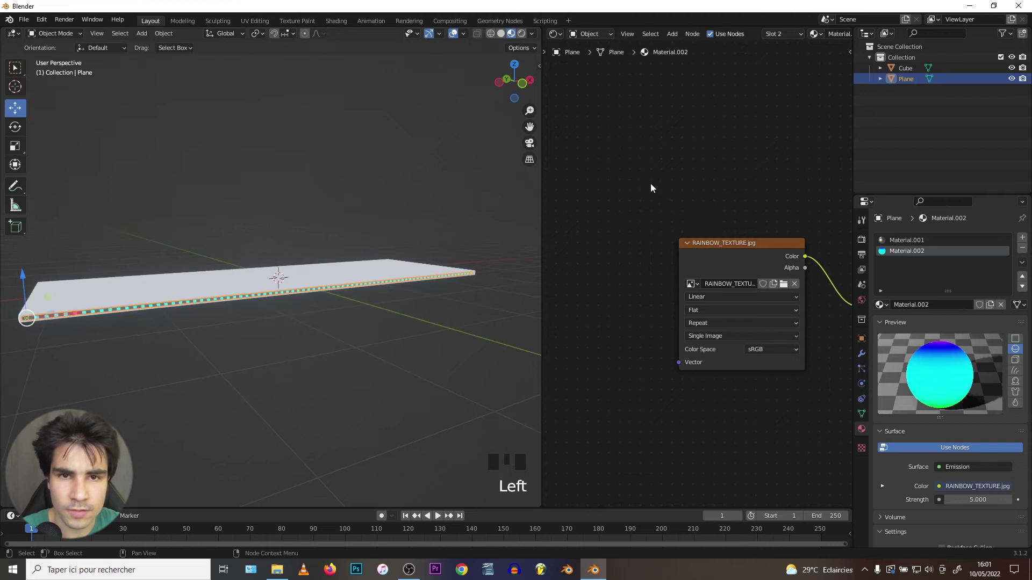
{"action": "scroll", "coordinate": [714, 239], "scroll_direction": "down", "scroll_amount": 4}
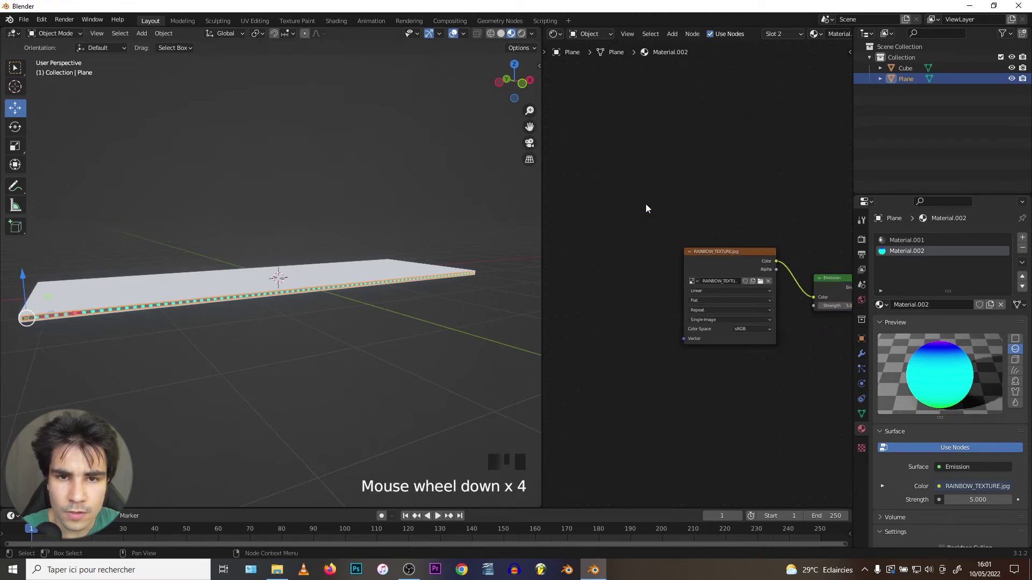
Step: Change the Shader Editor area to the UV Editor and show the LED strip's UVs in Edit Mode
{"action": "left_click", "coordinate": [555, 36]}
{"action": "left_click", "coordinate": [569, 91]}
{"action": "scroll", "coordinate": [650, 218], "scroll_direction": "down", "scroll_amount": 3}
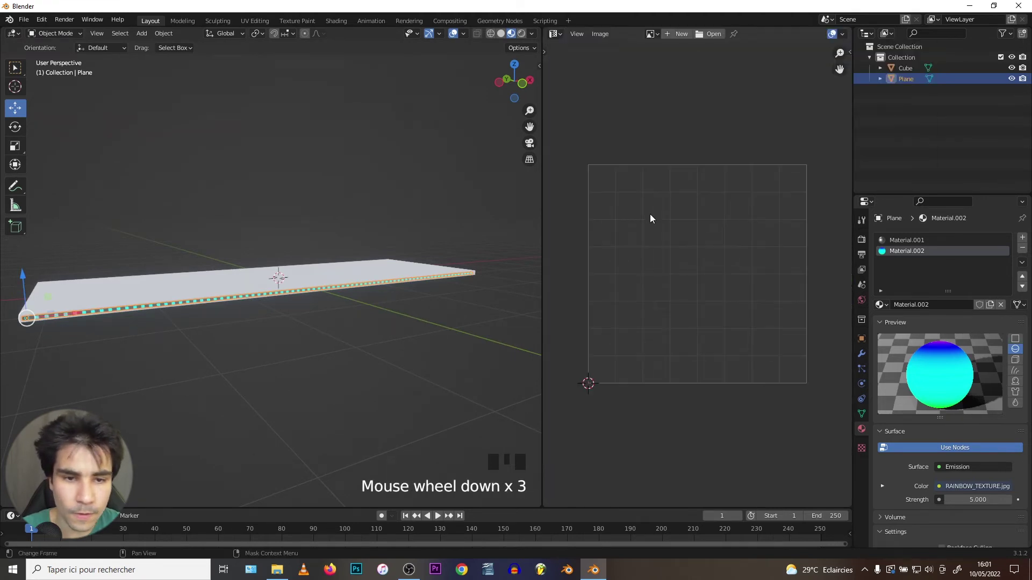
{"action": "key", "text": "Tab"}
{"action": "scroll", "coordinate": [290, 293], "scroll_direction": "up", "scroll_amount": 8}
{"action": "scroll", "coordinate": [295, 288], "scroll_direction": "down", "scroll_amount": 5}
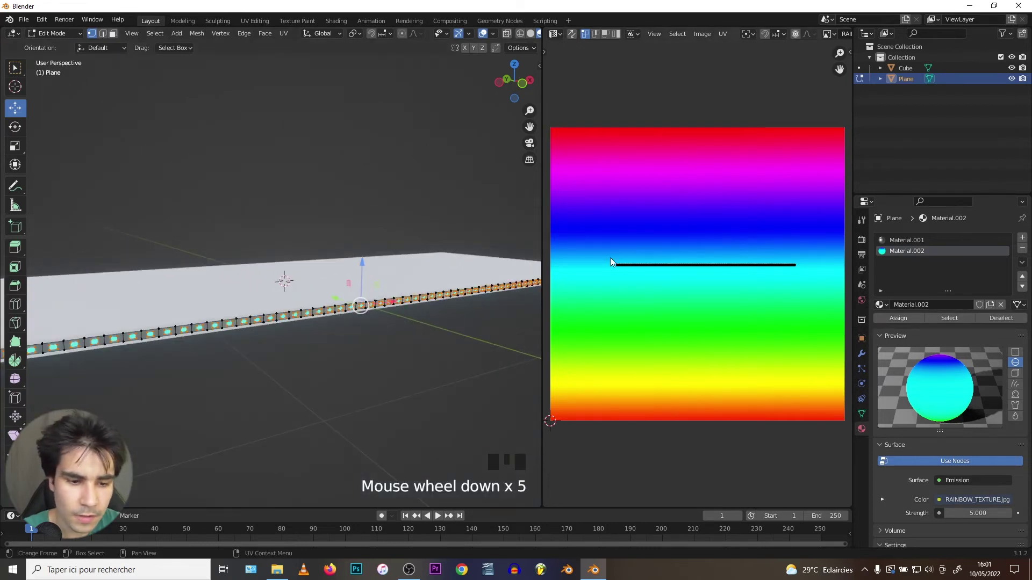
Step: Rotate all of the strip's UVs by 90° so they run across the rainbow bands, and return to Object Mode
{"action": "key", "text": "a"}
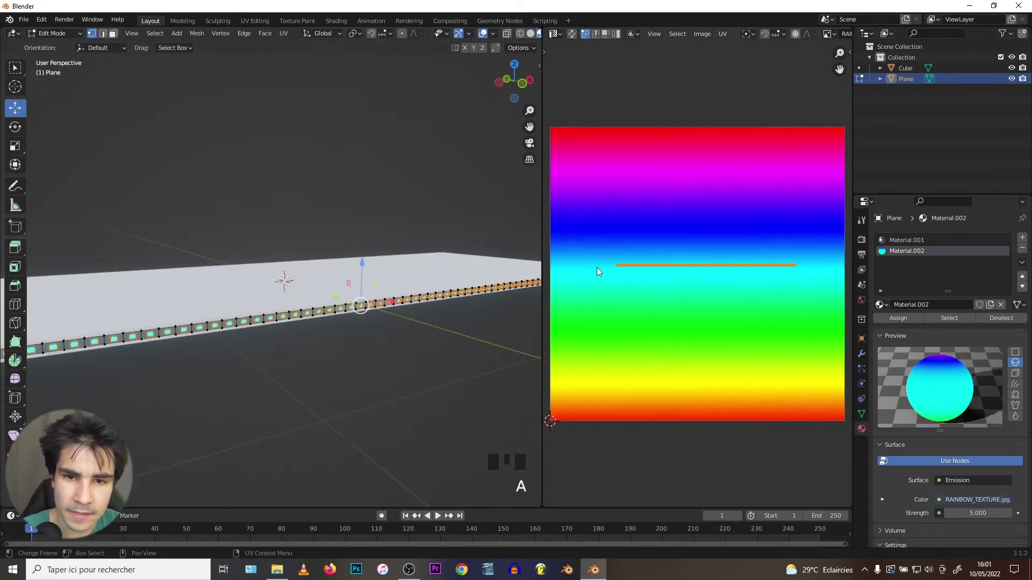
{"action": "type", "text": "r90"}
{"action": "key", "text": "Return"}
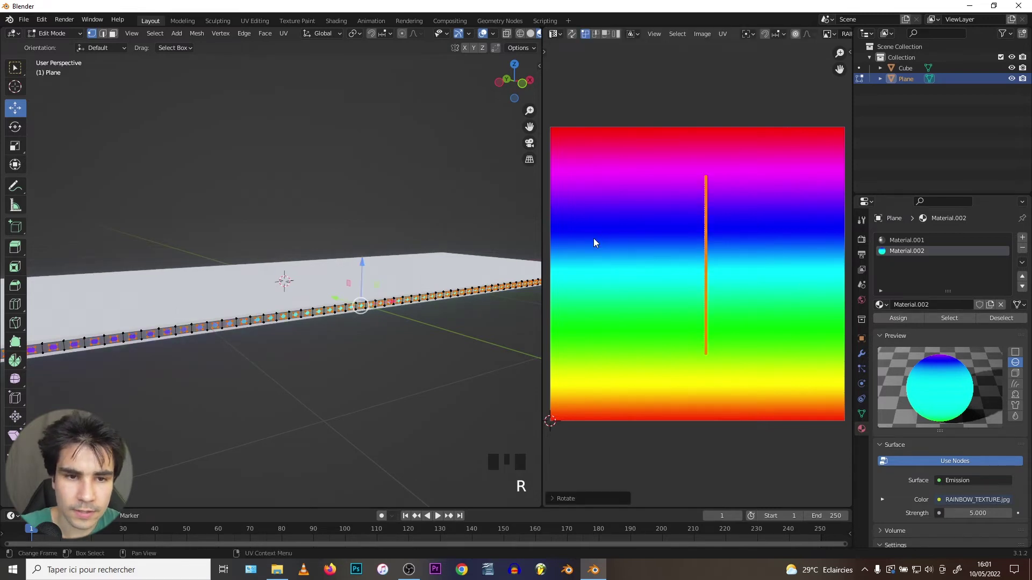
{"action": "key", "text": "Tab"}
{"action": "scroll", "coordinate": [253, 275], "scroll_direction": "down", "scroll_amount": 4}
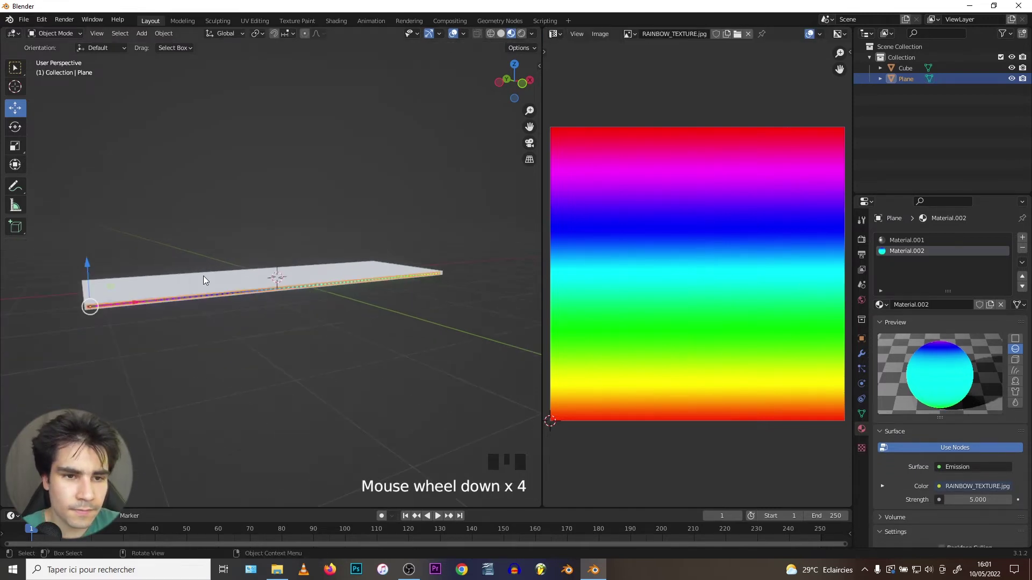
Step: Deselect all objects and display the strip's rainbow glow in Rendered shading
{"action": "scroll", "coordinate": [185, 283], "scroll_direction": "up", "scroll_amount": 1}
{"action": "key", "text": "a"}
{"action": "key", "text": "a"}
{"action": "key", "text": "a"}
{"action": "mouse_move", "coordinate": [185, 283]}
{"action": "middle_mouse_down"}
{"action": "mouse_move", "coordinate": [159, 277]}
{"action": "mouse_move", "coordinate": [160, 292]}
{"action": "middle_mouse_up"}
{"action": "key", "text": "z"}
{"action": "middle_click_drag", "start_coordinate": [179, 241], "coordinate": [189, 232]}
{"action": "scroll", "coordinate": [190, 235], "scroll_direction": "up", "scroll_amount": 2}
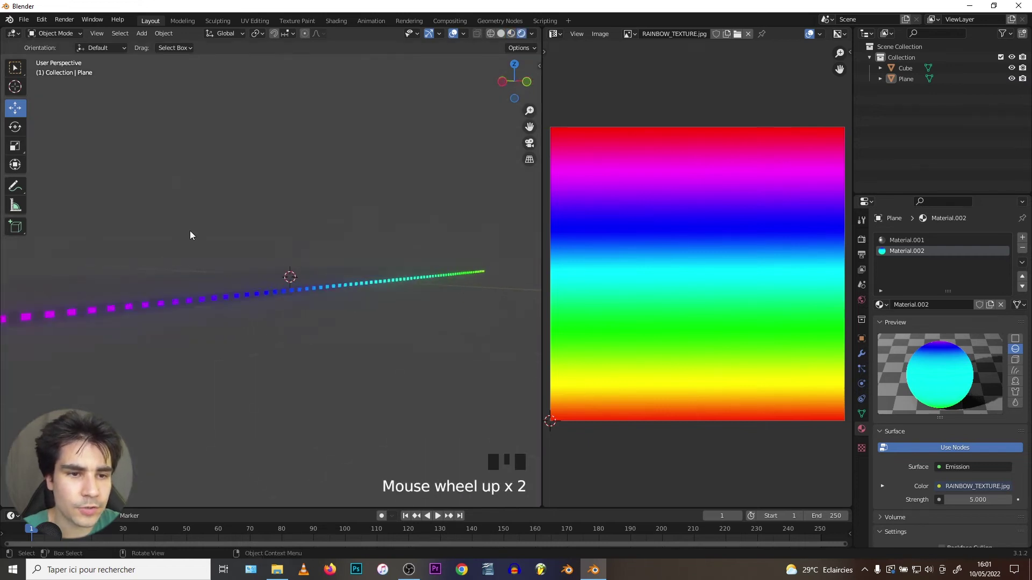
Step: Set the emission strength of Material.002 to 25
{"action": "left_click", "coordinate": [977, 500]}
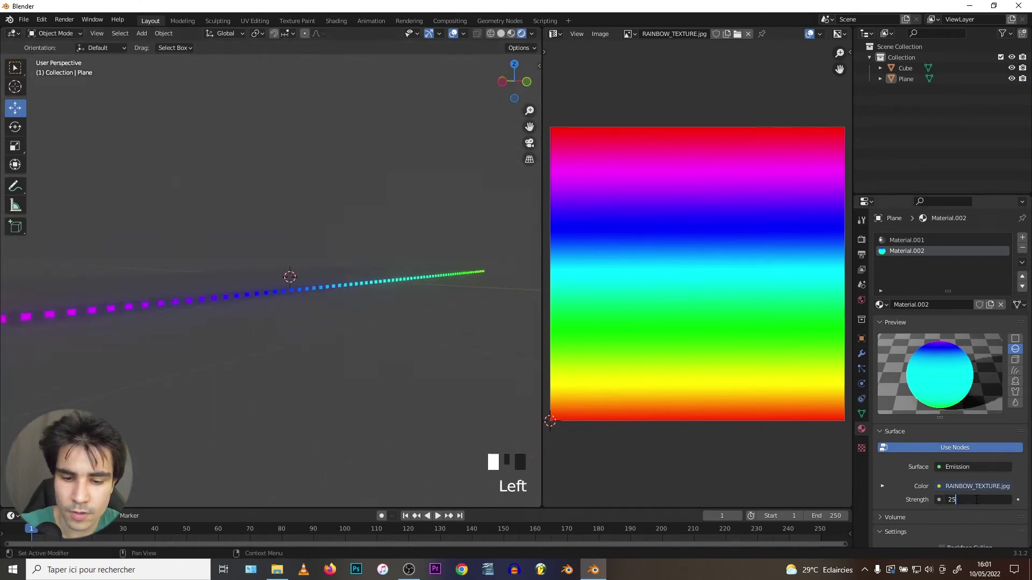
{"action": "key", "text": "Return"}
{"action": "middle_click_drag", "start_coordinate": [395, 392], "coordinate": [224, 329]}
{"action": "scroll", "coordinate": [231, 338], "scroll_direction": "down", "scroll_amount": 1}
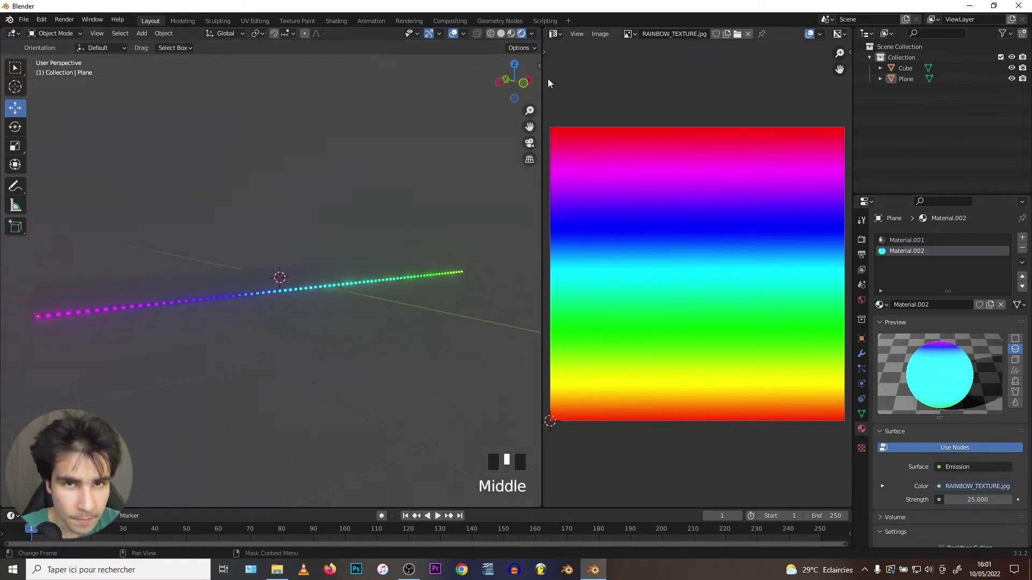
Step: Change the UV Editor area to the Shader Editor and add Texture Coordinate and Mapping nodes to the RAINBOW_TEXTURE image node
{"action": "left_click", "coordinate": [556, 34]}
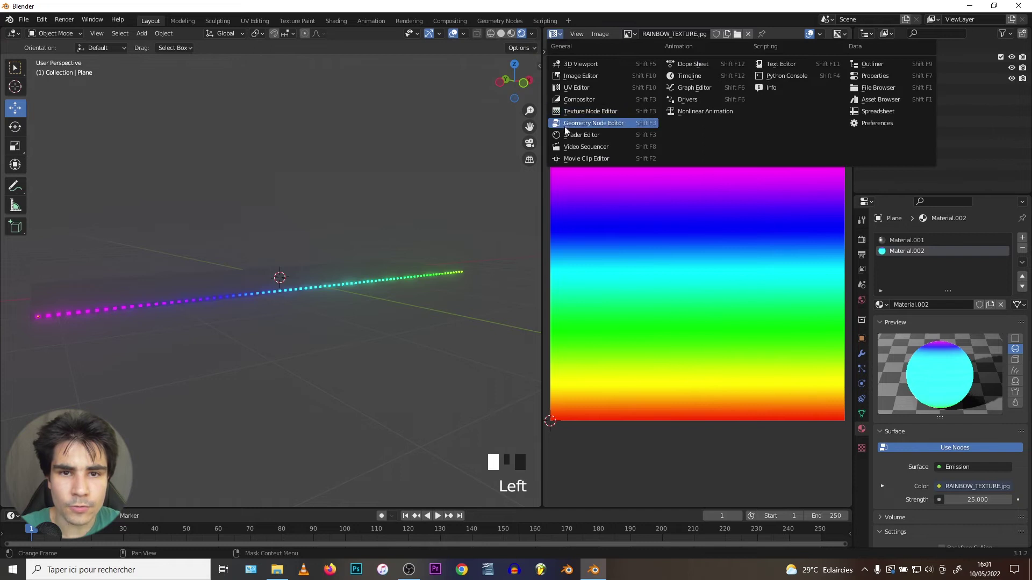
{"action": "left_click", "coordinate": [618, 123]}
{"action": "middle_click_drag", "start_coordinate": [656, 183], "coordinate": [675, 207]}
{"action": "scroll", "coordinate": [714, 260], "scroll_direction": "up", "scroll_amount": 1}
{"action": "left_click", "coordinate": [715, 260]}
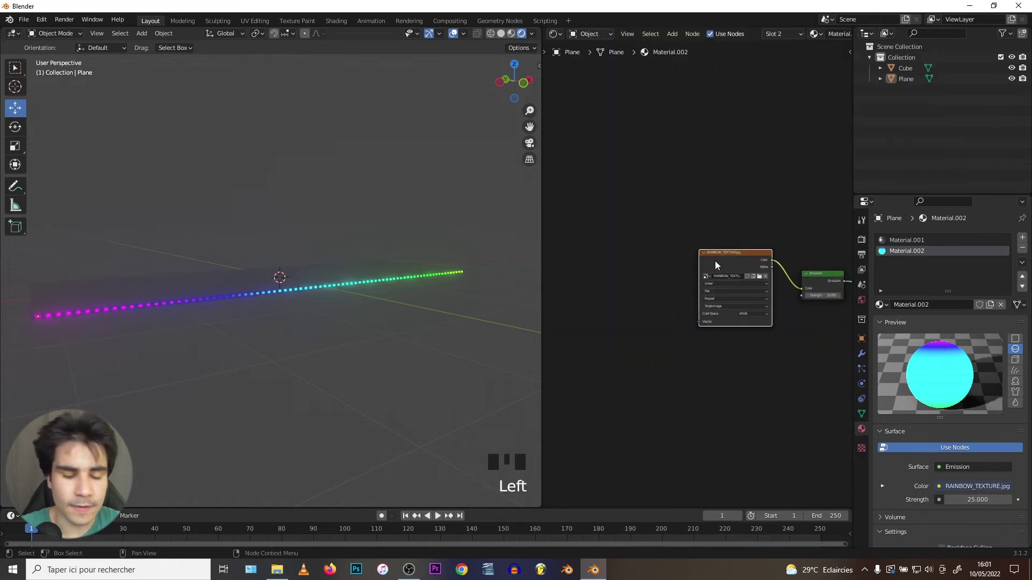
{"action": "key", "text": "ctrl+t"}
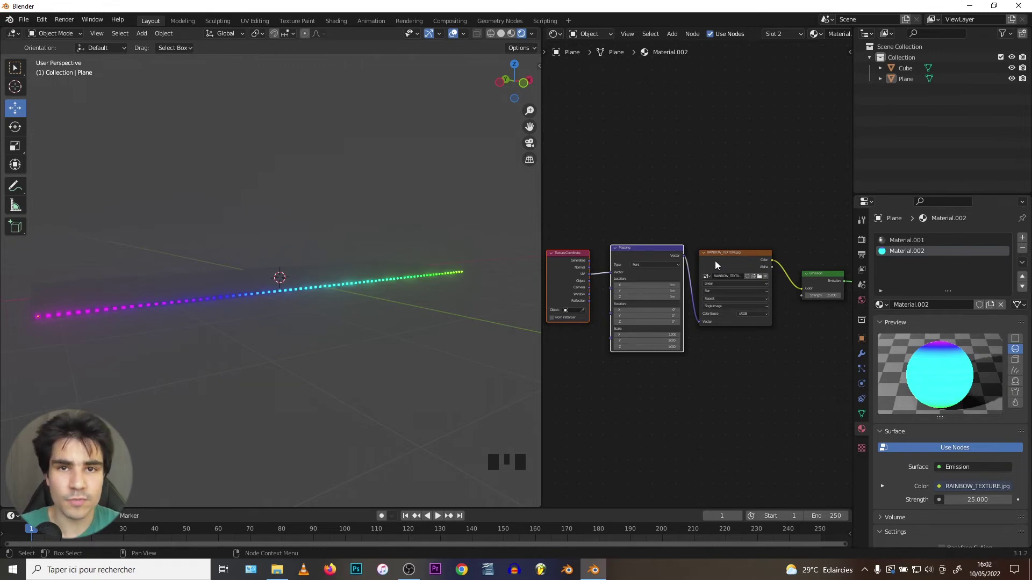
Step: Space out the Texture Coordinate and Mapping nodes away from the rainbow image texture node
{"action": "left_click", "coordinate": [679, 210]}
{"action": "scroll", "coordinate": [656, 193], "scroll_direction": "down", "scroll_amount": 3}
{"action": "middle_click_drag", "start_coordinate": [591, 169], "coordinate": [636, 177]}
{"action": "scroll", "coordinate": [691, 209], "scroll_direction": "up", "scroll_amount": 3}
{"action": "left_click_drag", "start_coordinate": [693, 211], "coordinate": [602, 290]}
{"action": "left_click_drag", "start_coordinate": [704, 253], "coordinate": [666, 252]}
{"action": "left_click", "coordinate": [666, 210]}
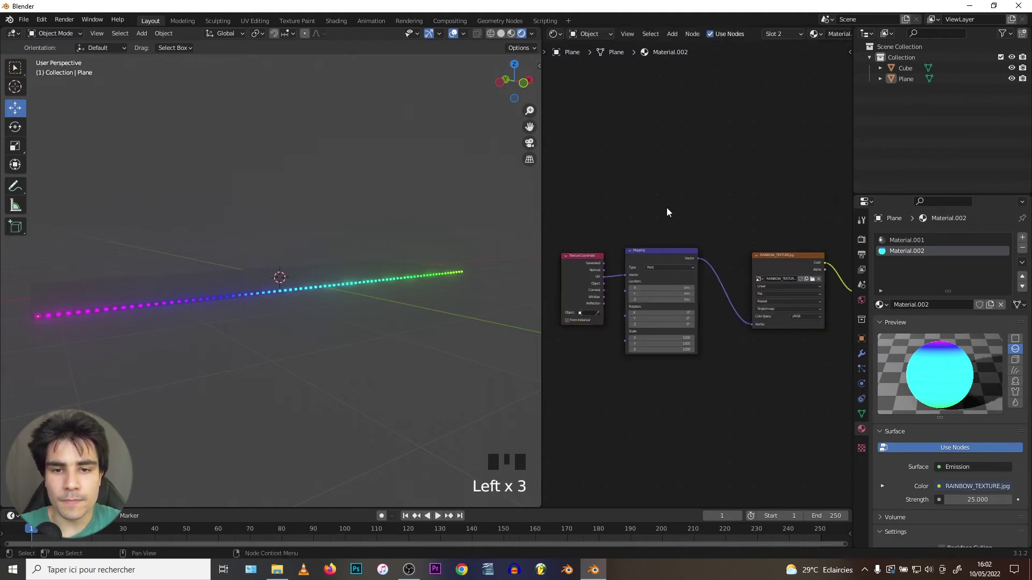
{"action": "middle_click_drag", "start_coordinate": [618, 199], "coordinate": [651, 184]}
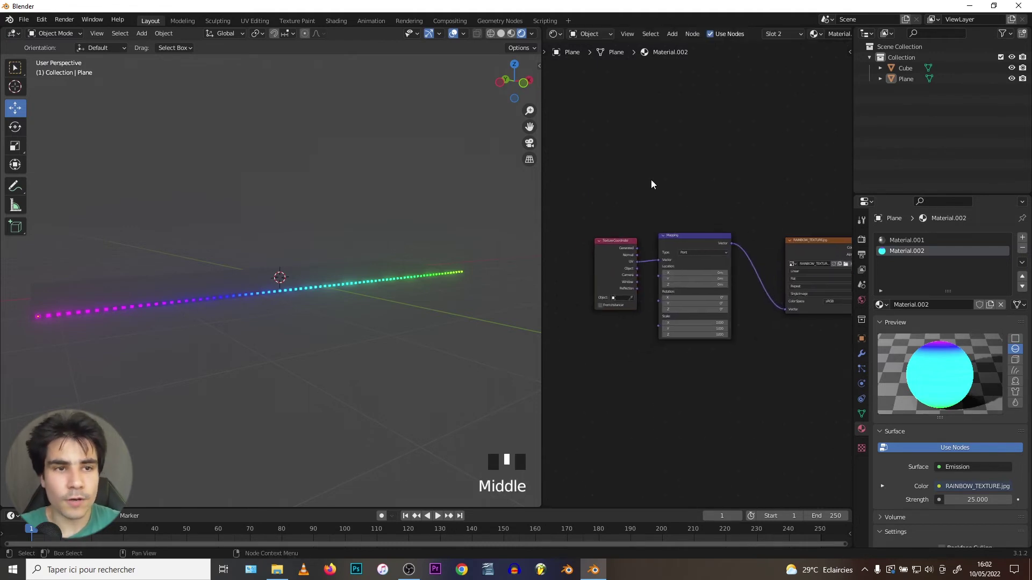
Step: Check in the Preferences add-ons whether Node Wrangler is enabled, and return to the rainbow image texture node
{"action": "left_click", "coordinate": [26, 22]}
{"action": "left_click", "coordinate": [41, 19]}
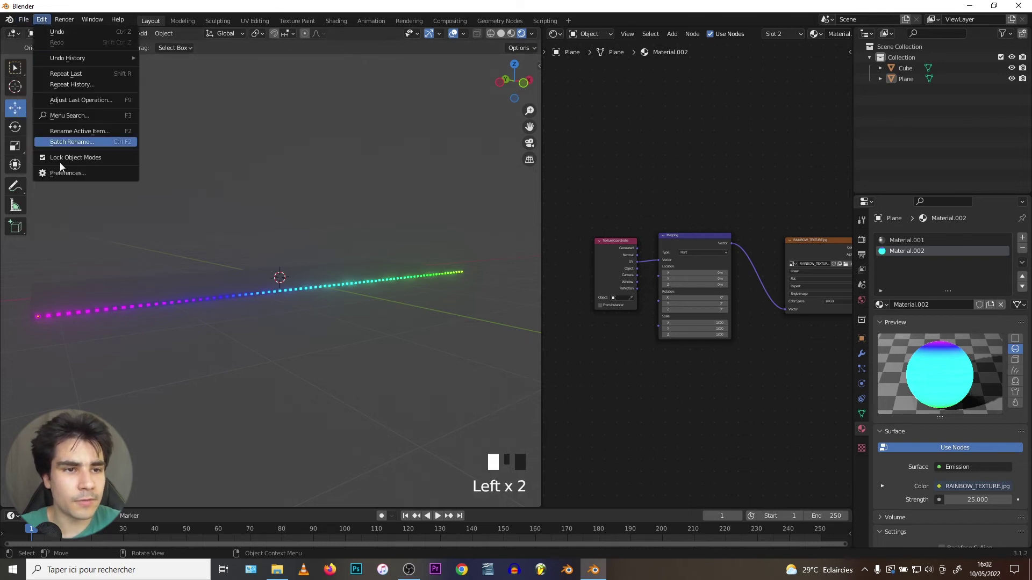
{"action": "left_click", "coordinate": [63, 172]}
{"action": "left_click", "coordinate": [301, 61]}
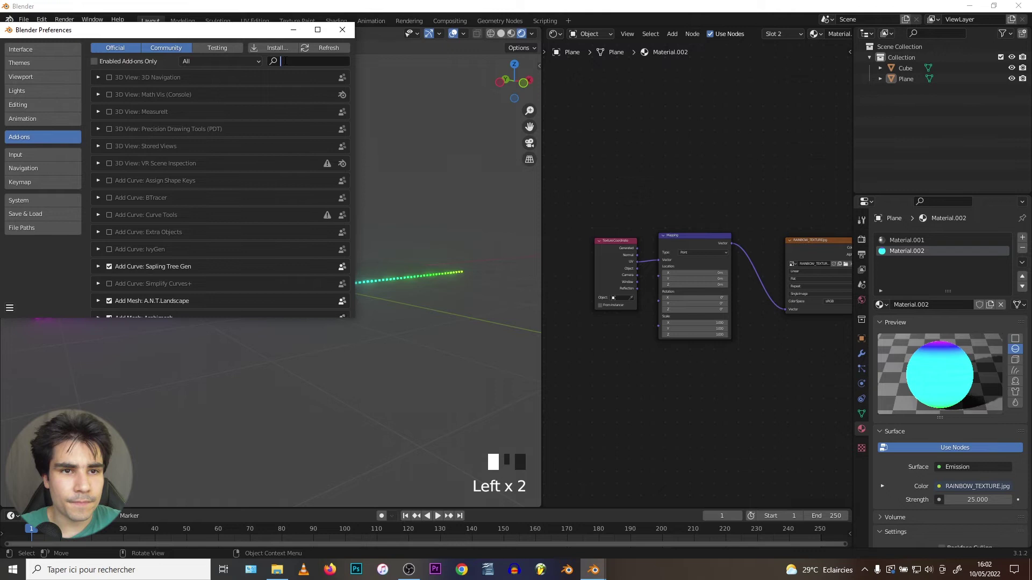
{"action": "type", "text": "node wr"}
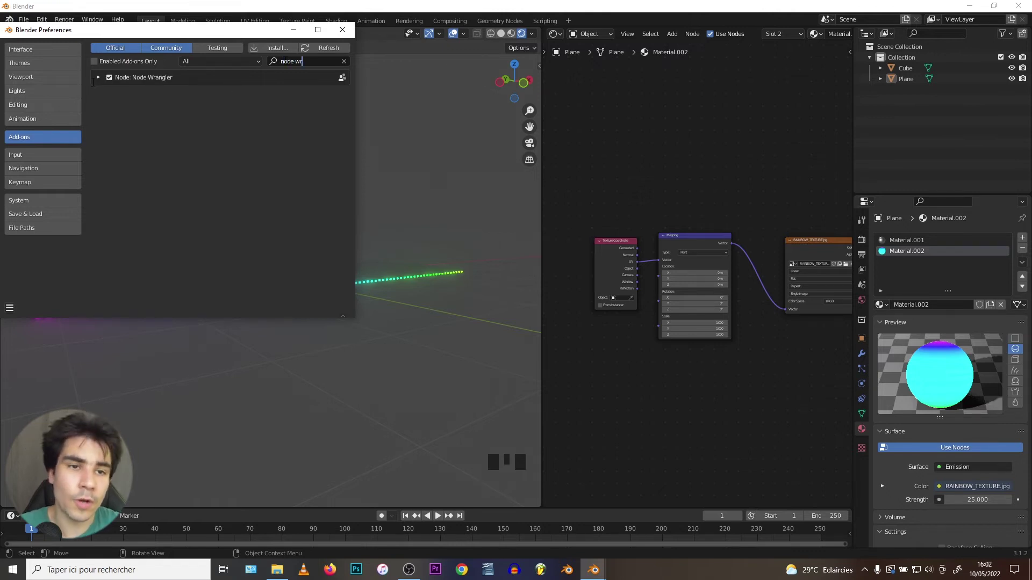
{"action": "left_click", "coordinate": [344, 61]}
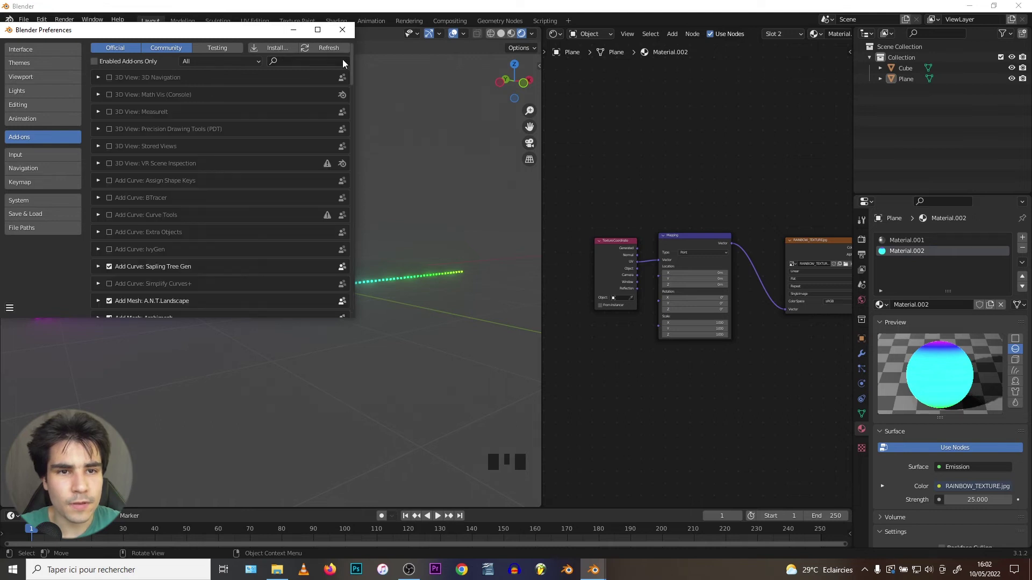
{"action": "left_click", "coordinate": [342, 32]}
{"action": "left_click", "coordinate": [794, 244]}
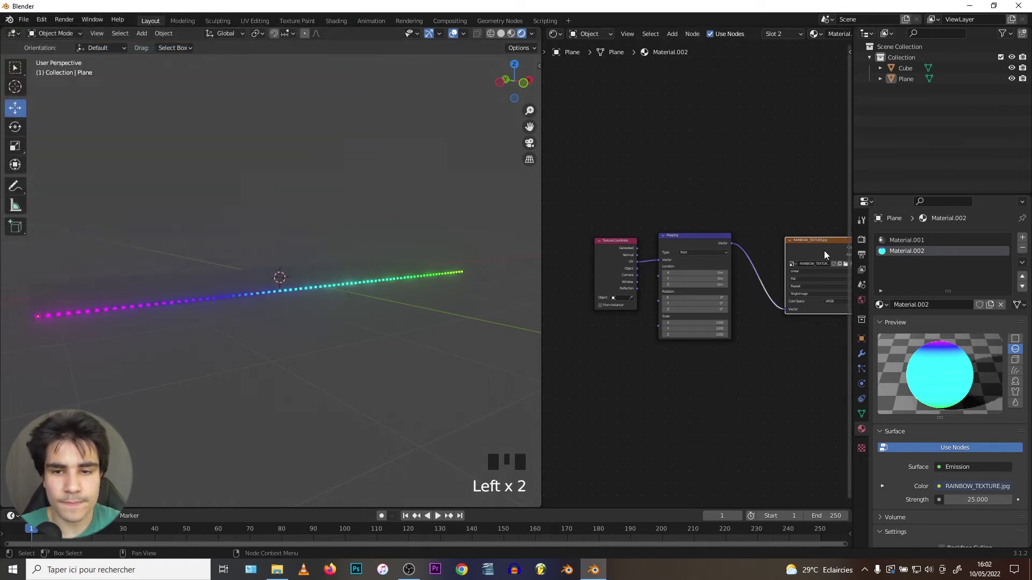
Step: Try shifting the rainbow with the Mapping node's X location, and reset it to 0 m
{"action": "scroll", "coordinate": [689, 175], "scroll_direction": "up", "scroll_amount": 9}
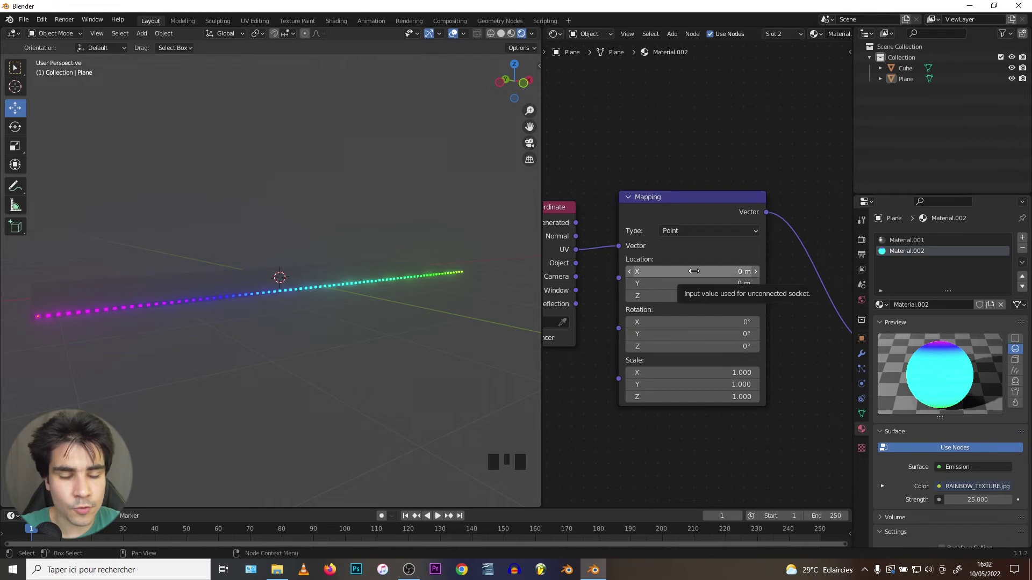
{"action": "left_click_drag", "start_coordinate": [683, 270], "coordinate": [720, 271]}
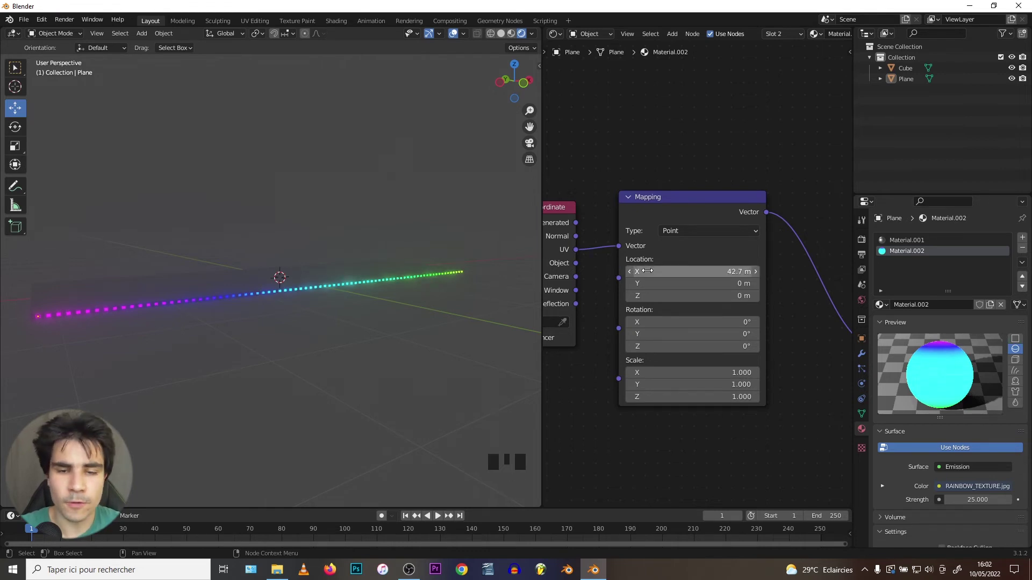
{"action": "left_click", "coordinate": [697, 270]}
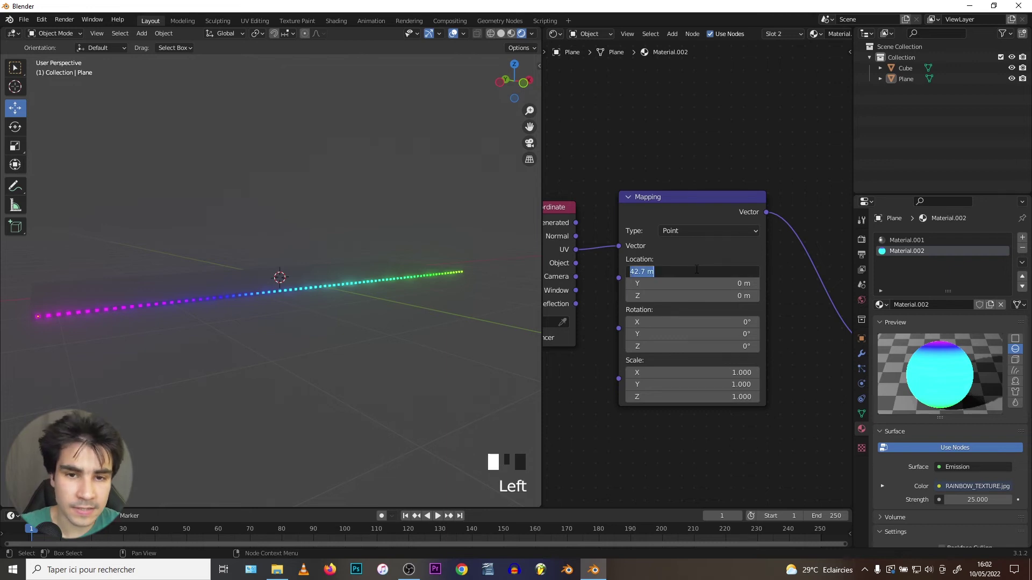
{"action": "type", "text": "0"}
{"action": "key", "text": "Return"}
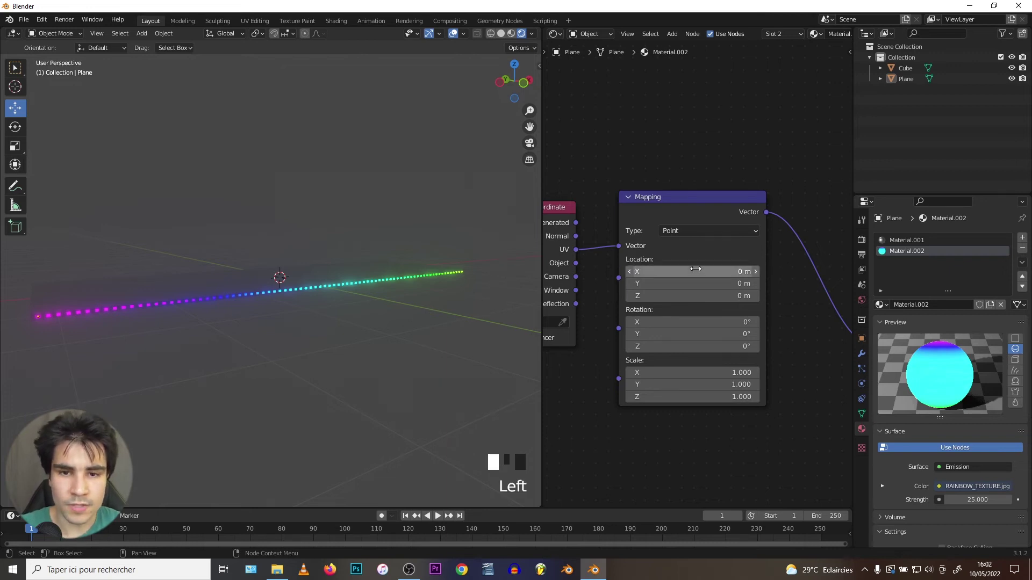
Step: Try shifting the rainbow with the Mapping node's Y and Z locations, resetting each to 0 m
{"action": "left_click_drag", "start_coordinate": [664, 284], "coordinate": [741, 283]}
{"action": "left_click", "coordinate": [673, 286]}
{"action": "type", "text": "0"}
{"action": "key", "text": "Return"}
{"action": "left_click_drag", "start_coordinate": [673, 291], "coordinate": [770, 295]}
{"action": "left_click", "coordinate": [692, 300]}
{"action": "type", "text": "0"}
{"action": "key", "text": "Return"}
{"action": "left_click_drag", "start_coordinate": [708, 283], "coordinate": [758, 283]}
{"action": "left_click", "coordinate": [684, 288]}
{"action": "type", "text": "0"}
{"action": "key", "text": "Return"}
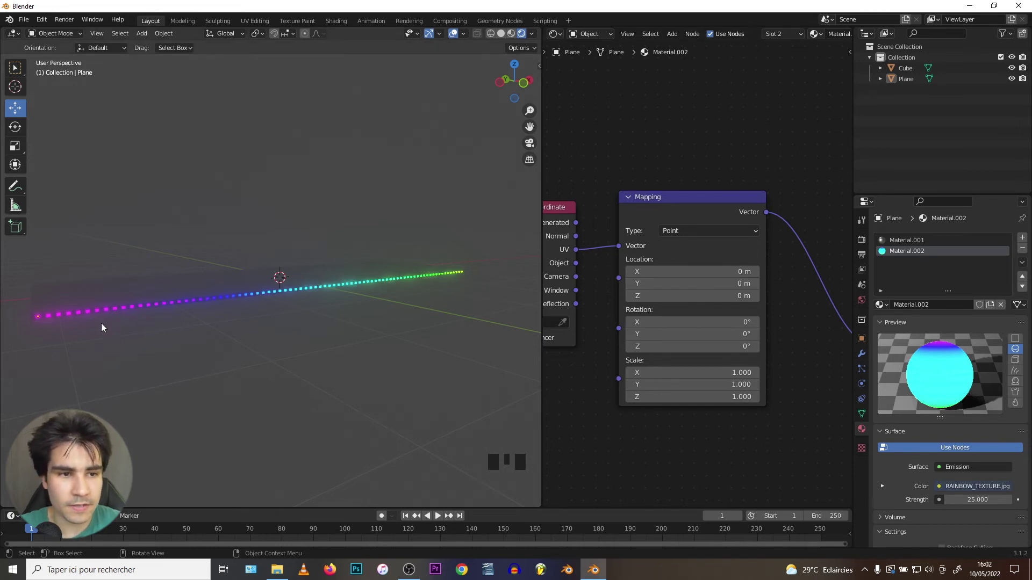
Step: Try repeating the rainbow along the strip with Mapping Y scales of 4.1 and 10
{"action": "scroll", "coordinate": [53, 310], "scroll_direction": "up", "scroll_amount": 3}
{"action": "scroll", "coordinate": [52, 311], "scroll_direction": "down", "scroll_amount": 2}
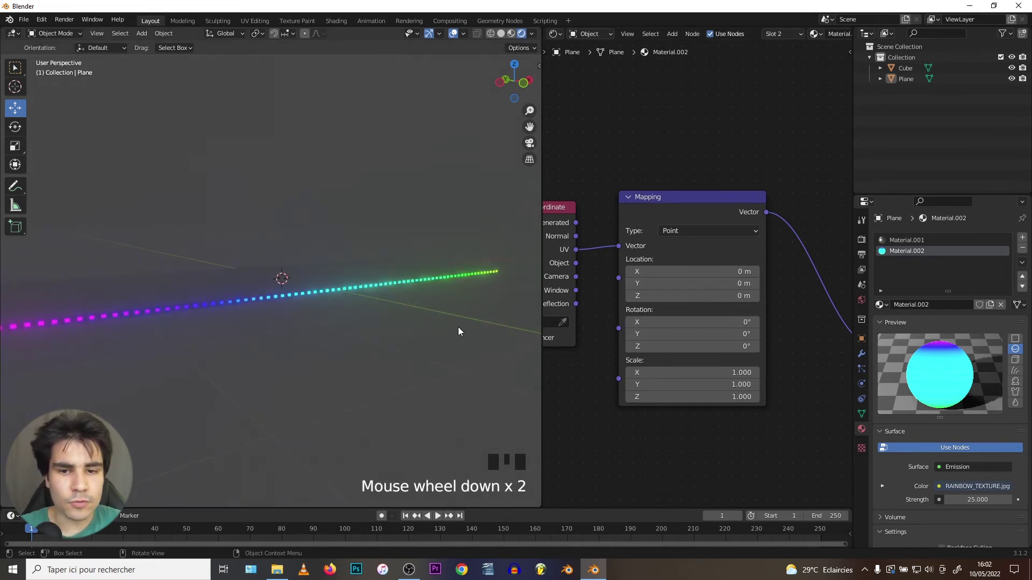
{"action": "left_click_drag", "start_coordinate": [679, 383], "coordinate": [726, 383]}
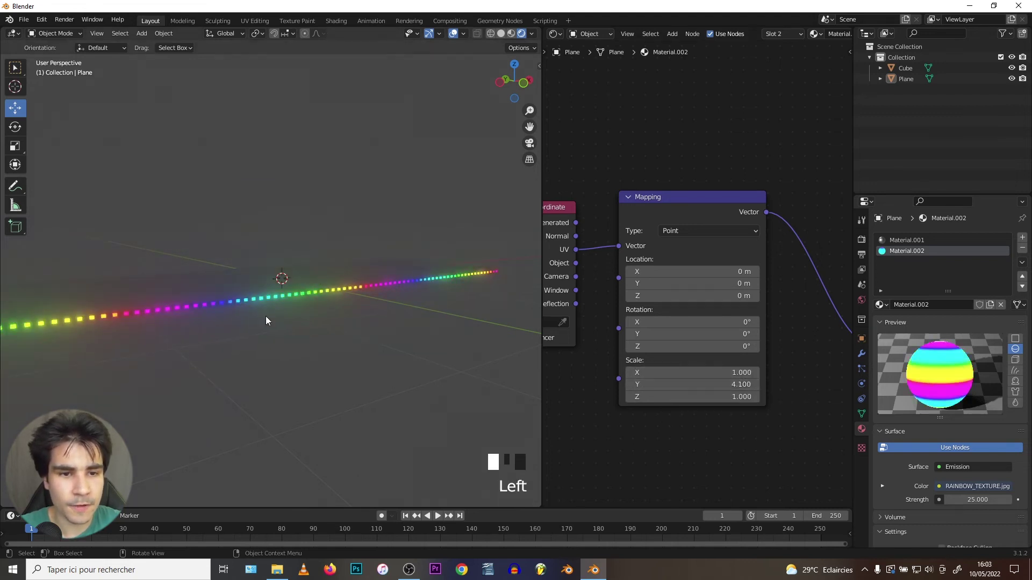
{"action": "scroll", "coordinate": [260, 314], "scroll_direction": "down", "scroll_amount": 1}
{"action": "left_click", "coordinate": [728, 383]}
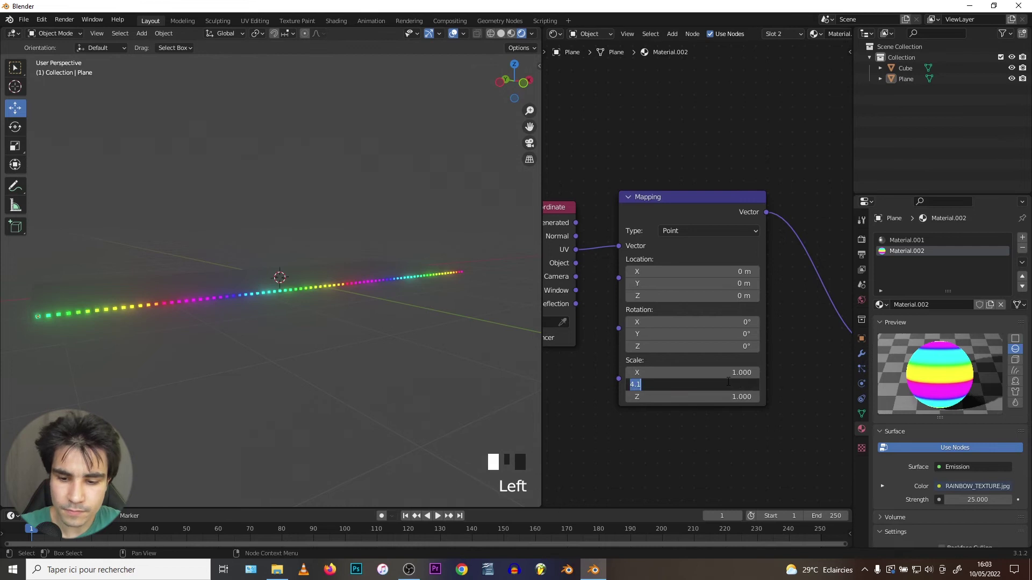
{"action": "type", "text": "10"}
{"action": "key", "text": "Return"}
{"action": "middle_click_drag", "start_coordinate": [273, 342], "coordinate": [118, 238]}
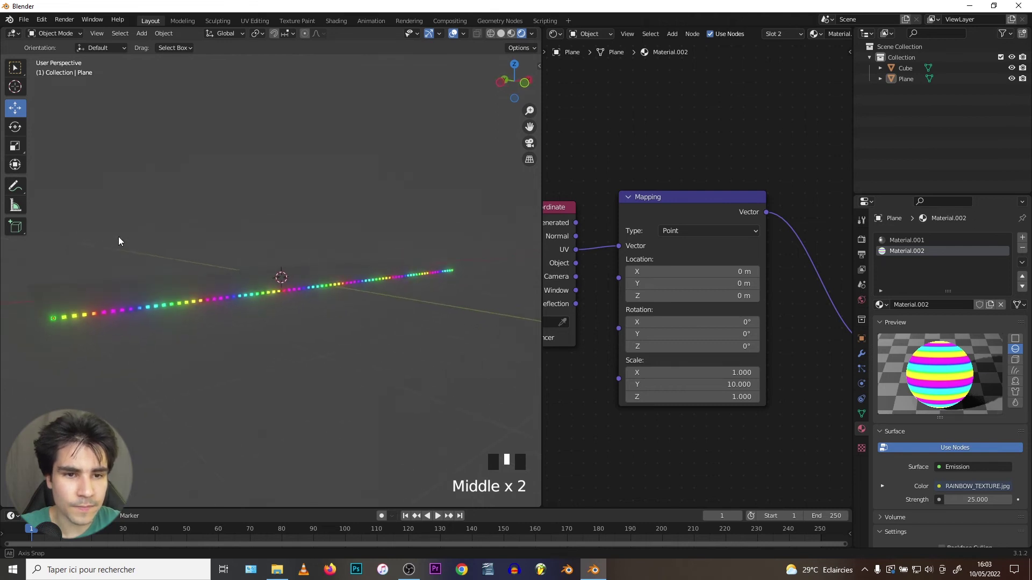
Step: Try a Mapping Y scale of 5 on the rainbow, and restore it to 1
{"action": "left_click", "coordinate": [709, 384]}
{"action": "type", "text": "5"}
{"action": "key", "text": "Return"}
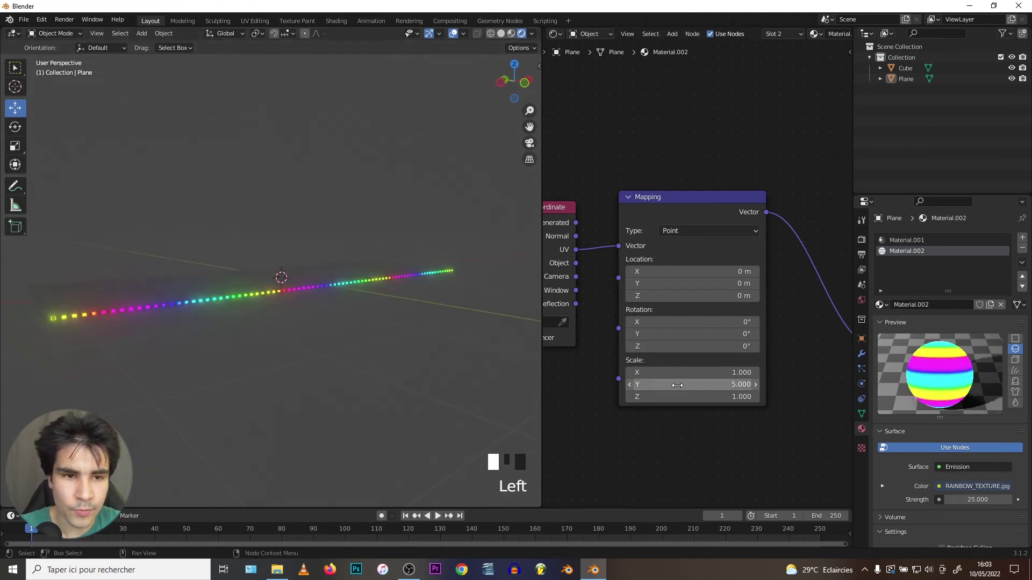
{"action": "middle_click_drag", "start_coordinate": [442, 283], "coordinate": [357, 259]}
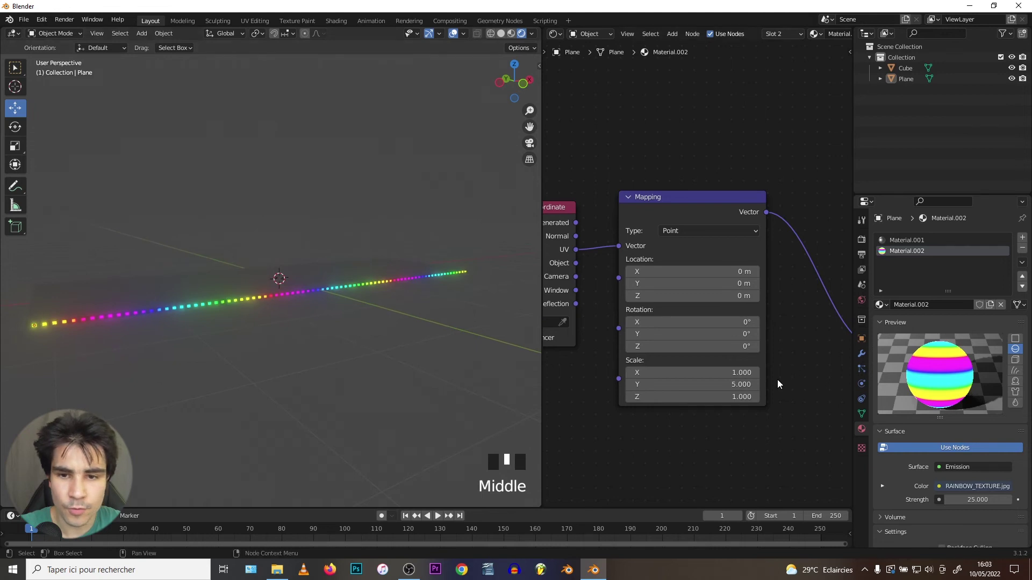
{"action": "left_click", "coordinate": [728, 384]}
{"action": "type", "text": "1"}
{"action": "key", "text": "Return"}
Step: Examine the glowing rainbow strip along the slab's edge from several angles and distances
{"action": "middle_click_drag", "start_coordinate": [258, 263], "coordinate": [282, 269]}
{"action": "scroll", "coordinate": [174, 292], "scroll_direction": "down", "scroll_amount": 3}
{"action": "mouse_move", "coordinate": [174, 291]}
{"action": "middle_mouse_down"}
{"action": "mouse_move", "coordinate": [188, 292]}
{"action": "mouse_move", "coordinate": [127, 305]}
{"action": "mouse_move", "coordinate": [217, 289]}
{"action": "middle_mouse_up"}
{"action": "scroll", "coordinate": [188, 293], "scroll_direction": "up", "scroll_amount": 3}
{"action": "scroll", "coordinate": [180, 292], "scroll_direction": "down", "scroll_amount": 2}
{"action": "key", "text": "z"}
{"action": "scroll", "coordinate": [217, 289], "scroll_direction": "down", "scroll_amount": 2}
{"action": "key", "text": "z"}
{"action": "scroll", "coordinate": [250, 172], "scroll_direction": "up", "scroll_amount": 6}
{"action": "scroll", "coordinate": [282, 223], "scroll_direction": "down", "scroll_amount": 2}
{"action": "scroll", "coordinate": [285, 232], "scroll_direction": "down", "scroll_amount": 3}
{"action": "middle_click_drag", "start_coordinate": [285, 232], "coordinate": [285, 261], "text": "shift"}
{"action": "scroll", "coordinate": [231, 260], "scroll_direction": "down", "scroll_amount": 2}
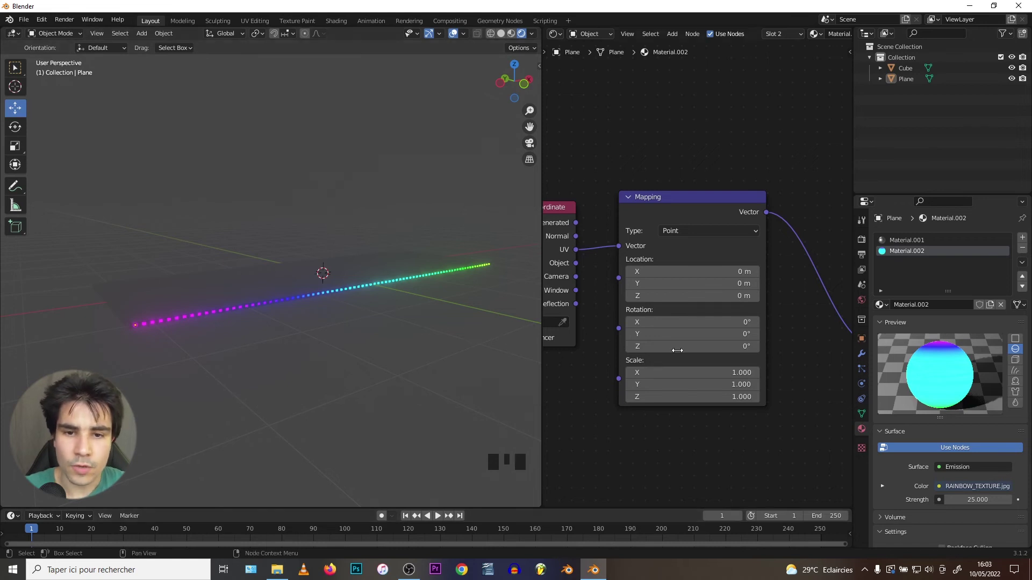
Step: Try a Mapping Y location of 3.6 m to slide the colours along the strip, and return it to 0 m
{"action": "left_click_drag", "start_coordinate": [691, 283], "coordinate": [737, 283]}
{"action": "left_click", "coordinate": [692, 285]}
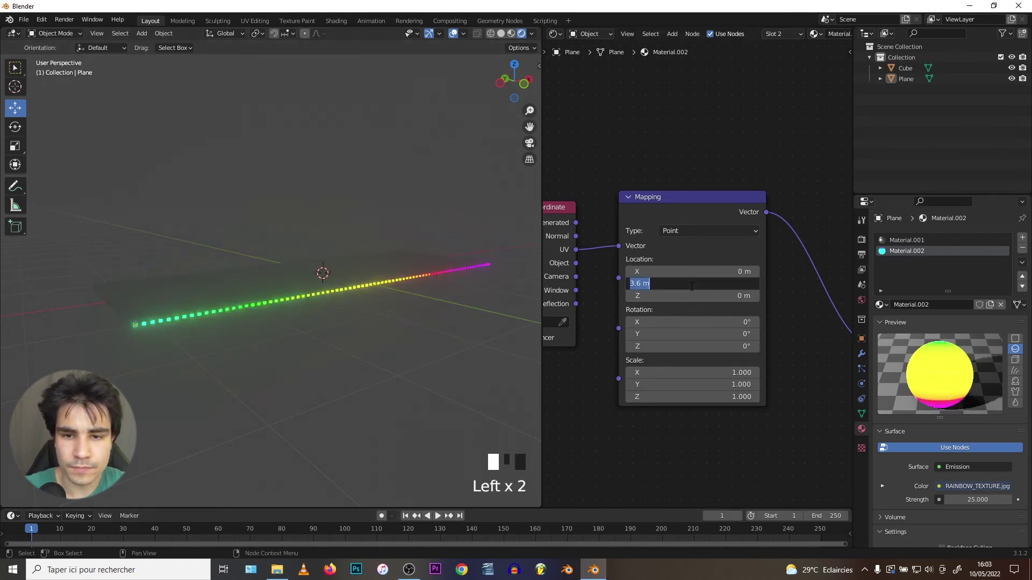
{"action": "key", "text": "Return"}
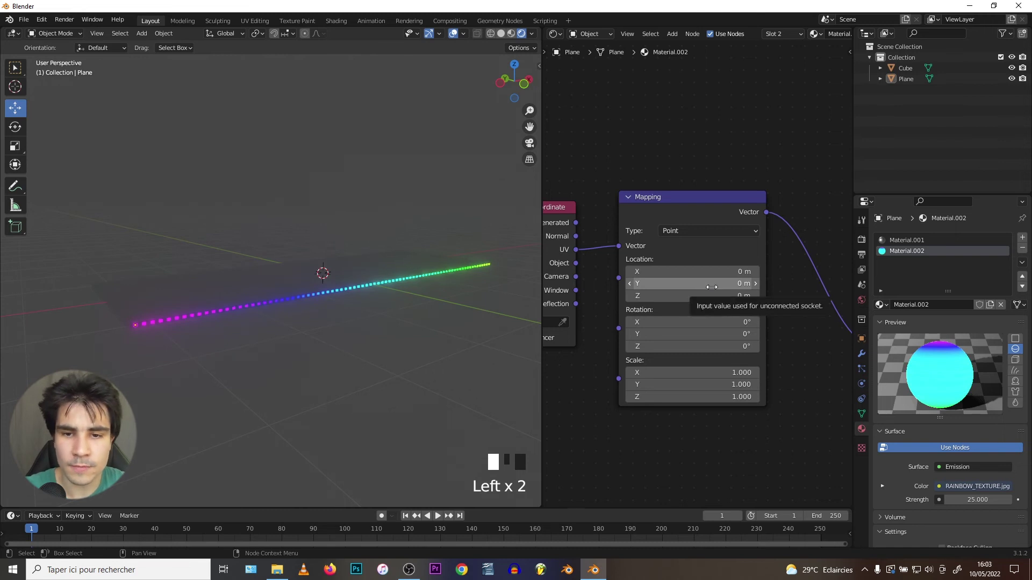
Step: Insert keyframes for the Mapping node's location of 0 m at frame 1, and move the playhead to frame 150
{"action": "right_click", "coordinate": [721, 284]}
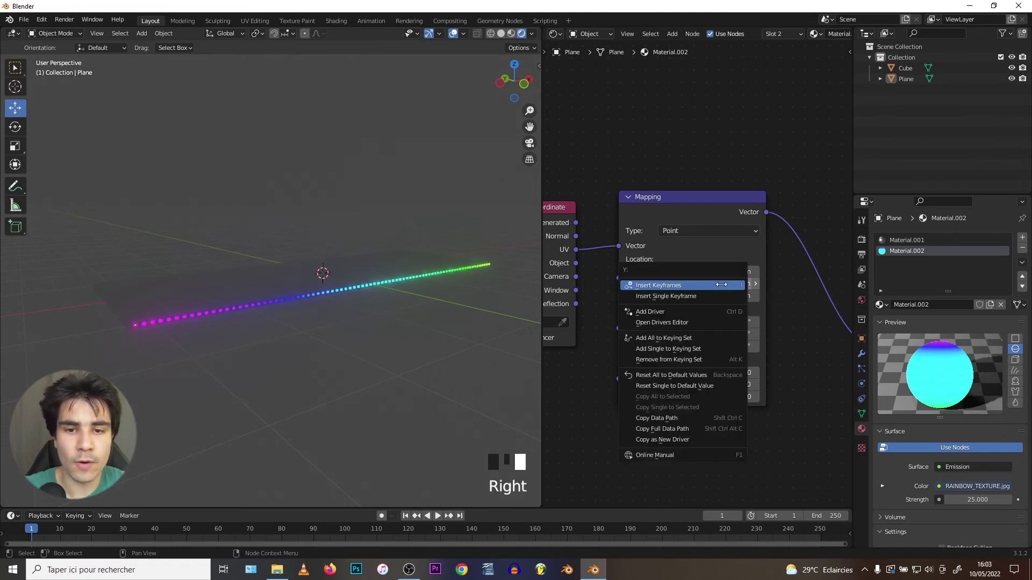
{"action": "left_click", "coordinate": [721, 283]}
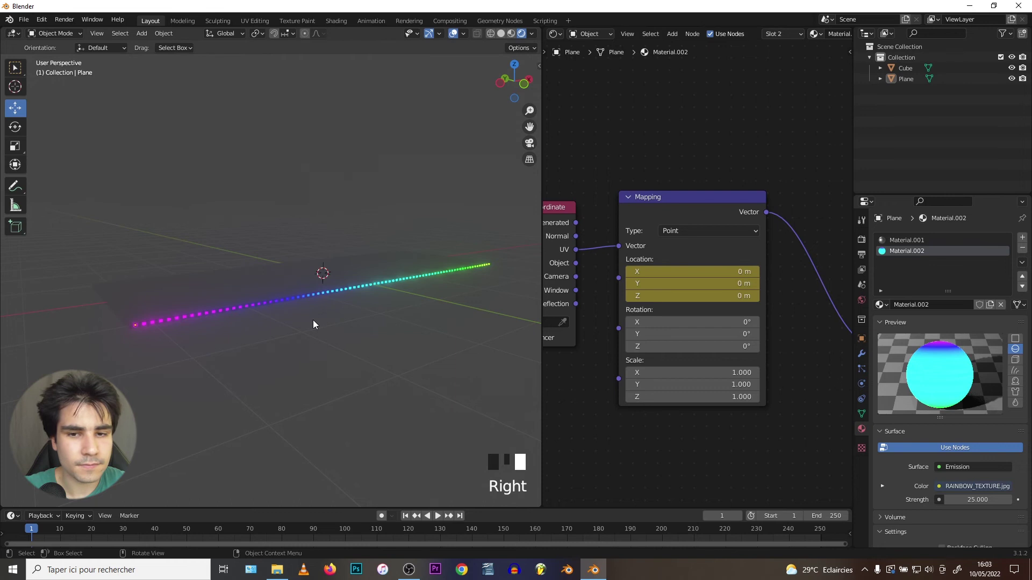
{"action": "left_click_drag", "start_coordinate": [33, 528], "coordinate": [505, 529]}
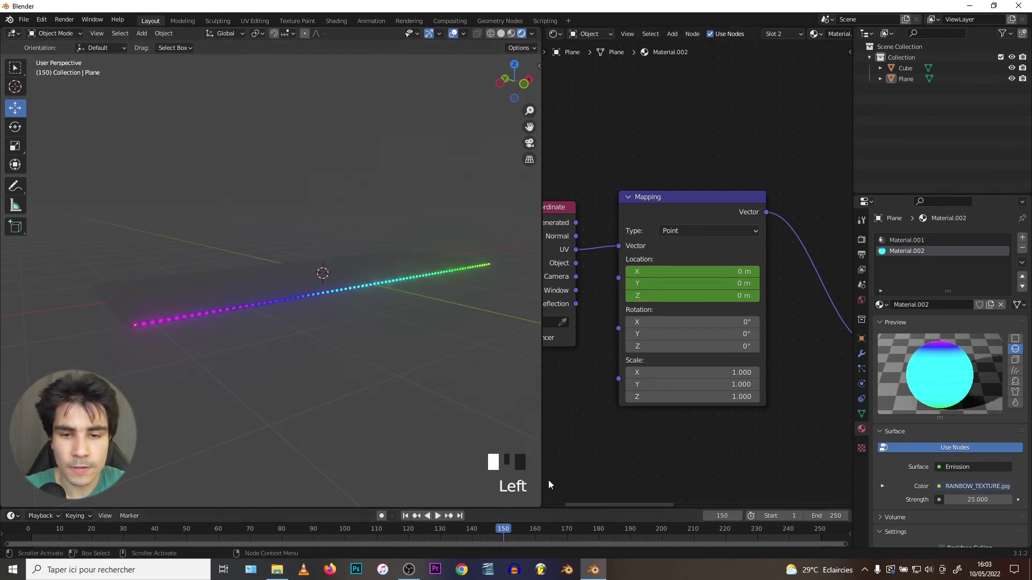
Step: Set the Mapping node's Y location to 2.5 m at frame 150 and keyframe its location there
{"action": "left_click_drag", "start_coordinate": [686, 283], "coordinate": [704, 283]}
{"action": "left_click", "coordinate": [705, 283]}
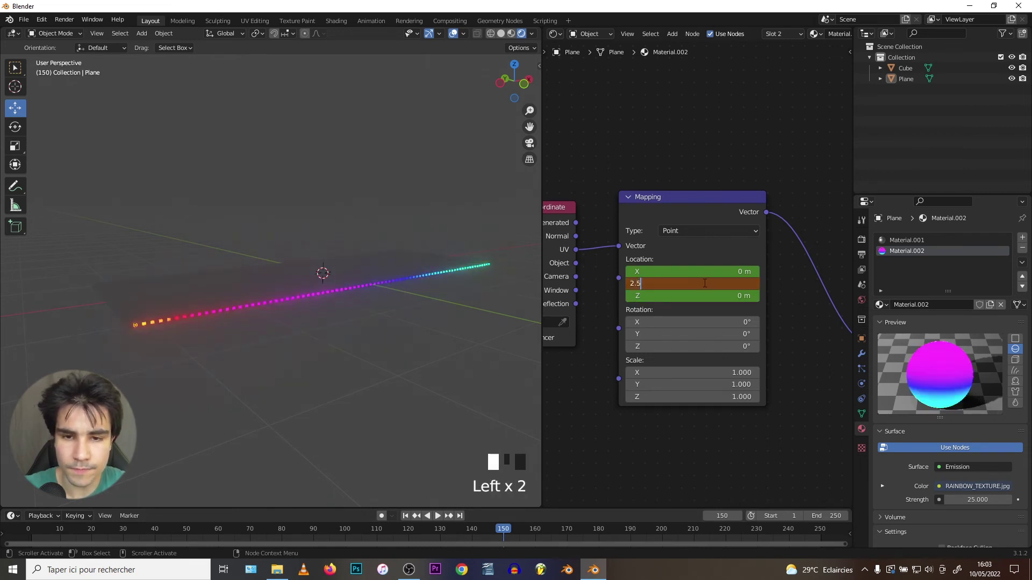
{"action": "type", "text": "2.5"}
{"action": "key", "text": "Return"}
{"action": "right_click", "coordinate": [705, 283]}
{"action": "left_click", "coordinate": [705, 285]}
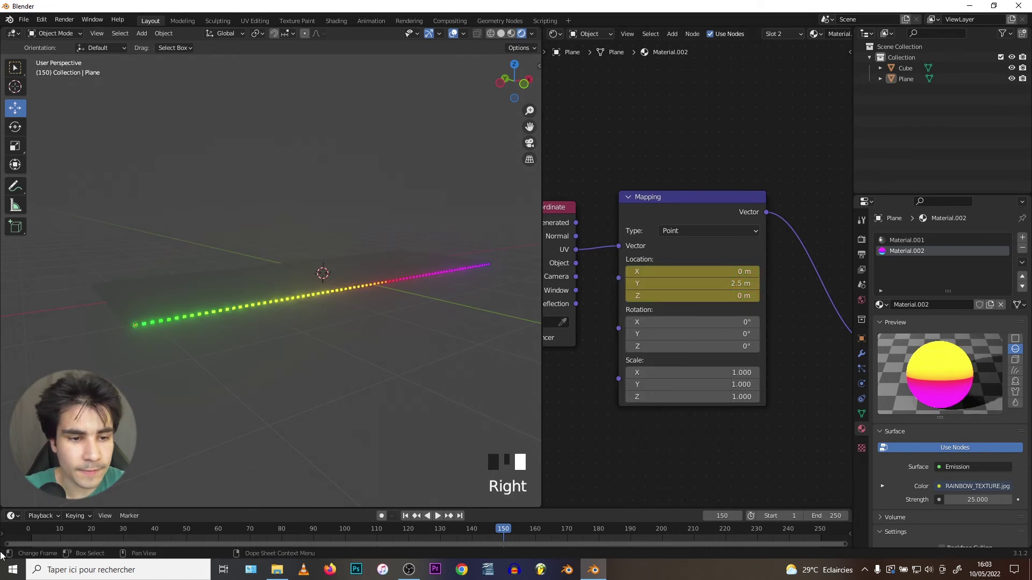
Step: Play the animation from the start to check how the rainbow colours slide along the strip, and stop playback
{"action": "left_click", "coordinate": [31, 534]}
{"action": "key", "text": "space"}
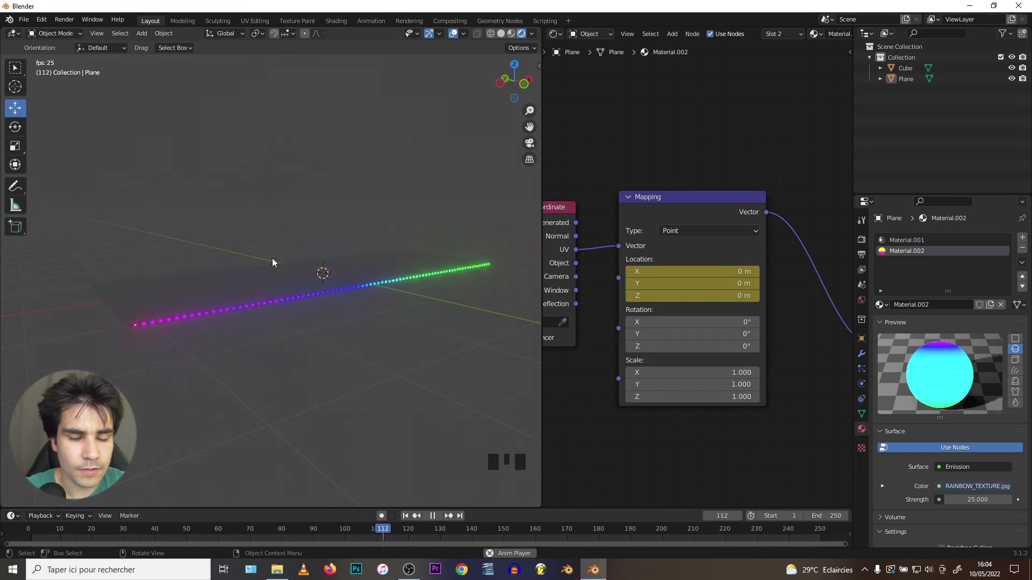
{"action": "key", "text": "space"}
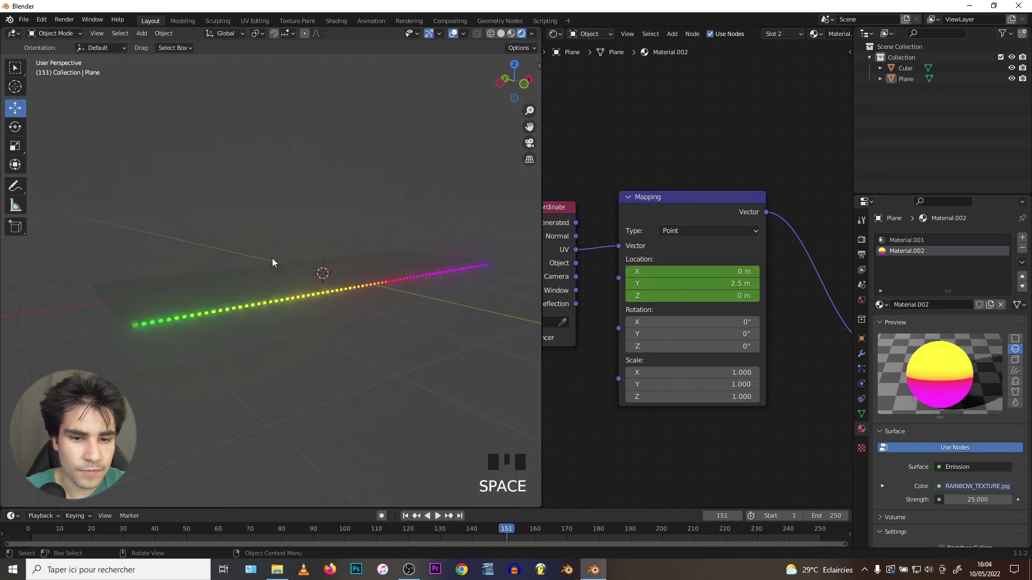
Step: Return to frame 150 and try a Mapping Y location of 1.2 m
{"action": "key", "text": "Left"}
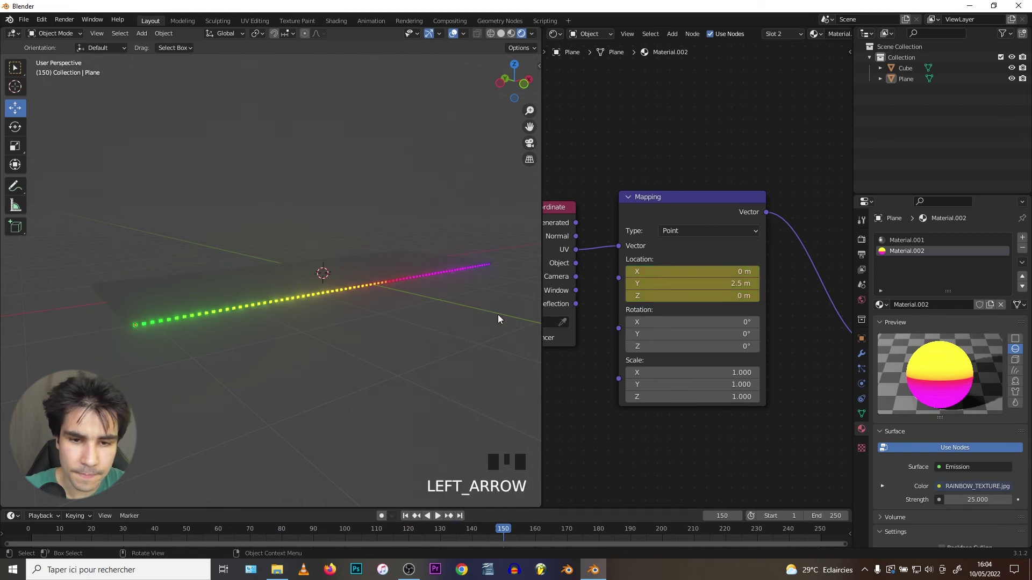
{"action": "left_click", "coordinate": [716, 284]}
{"action": "type", "text": "1.2"}
{"action": "key", "text": "Return"}
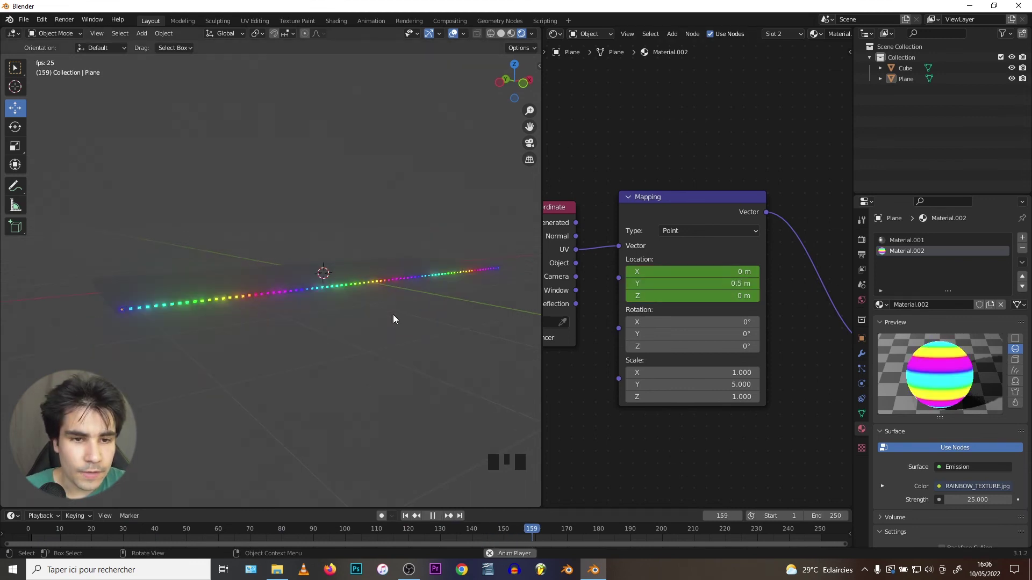
Step: Examine the multicoloured LED strip up close and from a wider angle along the slab's edge
{"action": "scroll", "coordinate": [207, 282], "scroll_direction": "up", "scroll_amount": 3}
{"action": "middle_click_drag", "start_coordinate": [205, 278], "coordinate": [165, 267]}
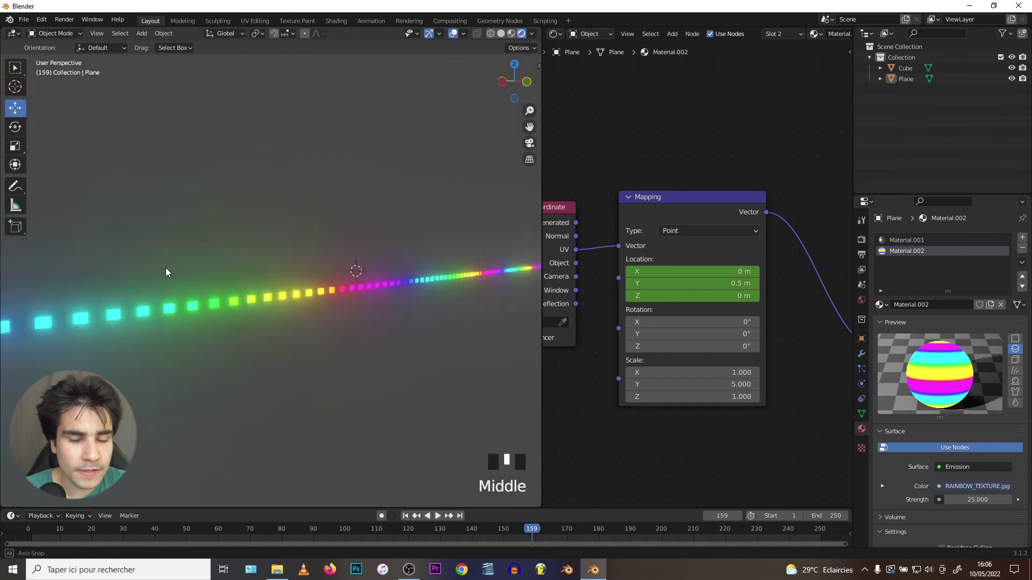
{"action": "scroll", "coordinate": [263, 268], "scroll_direction": "down", "scroll_amount": 2}
{"action": "middle_click_drag", "start_coordinate": [262, 268], "coordinate": [269, 281]}
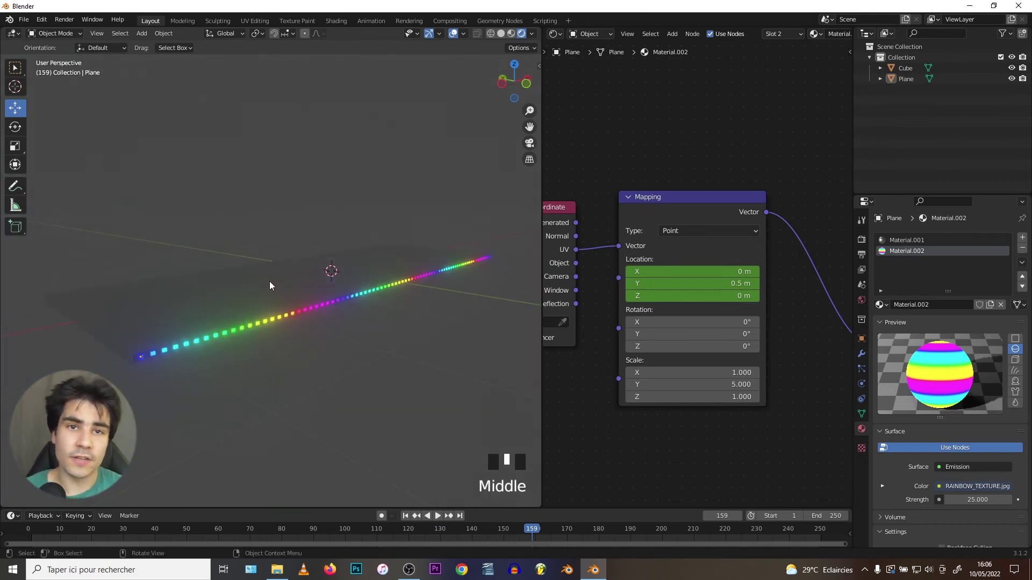